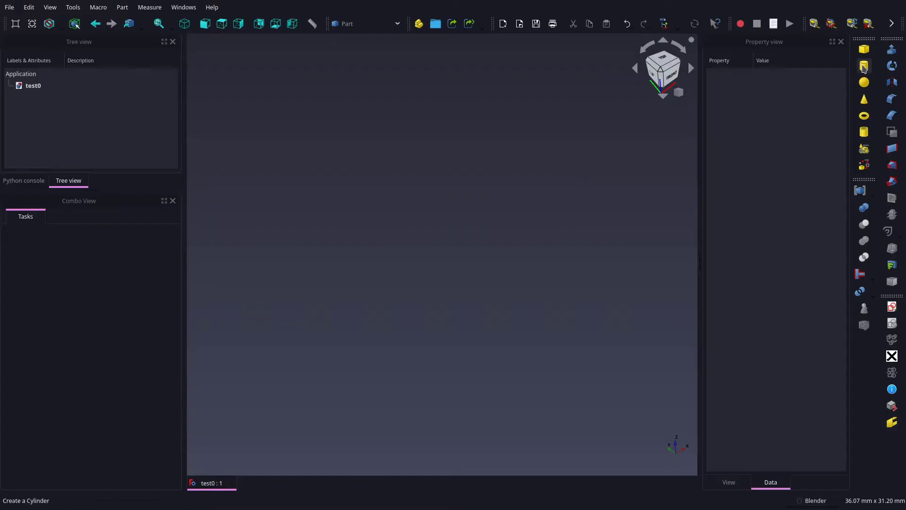
- Create a Part cylinder with radius 32.5 mm and height 15 mm
click(864, 66)
click(510, 215)
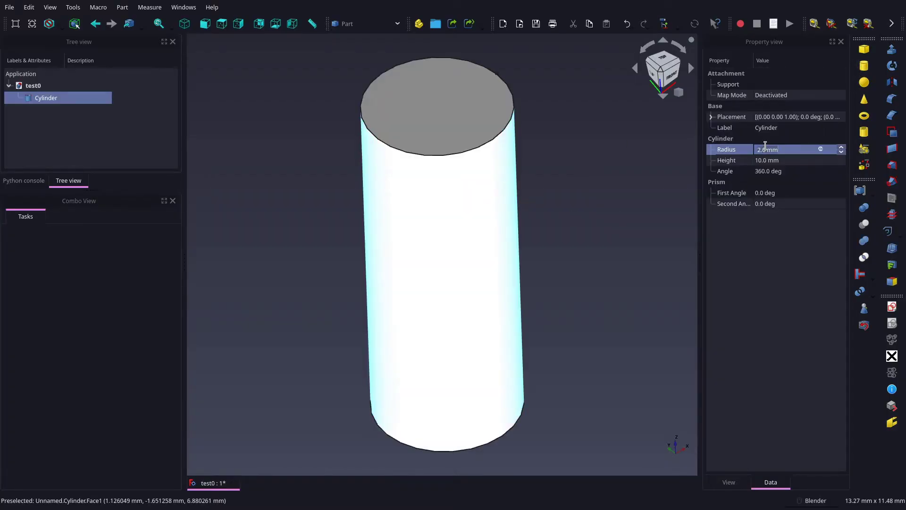
text(32.5)
key(Tab)
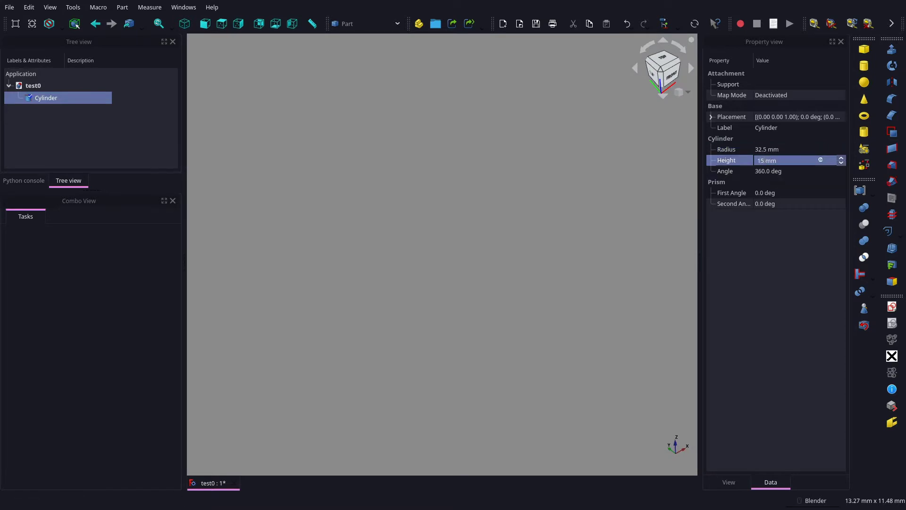
click(15, 24)
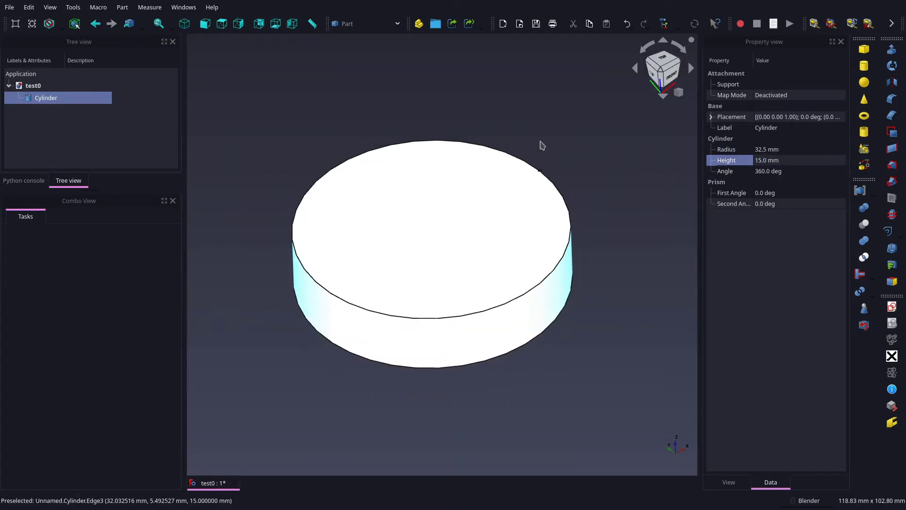
click(543, 147)
- Start a sketch on the XY plane and draw a slot with one end on the vertical axis
click(887, 312)
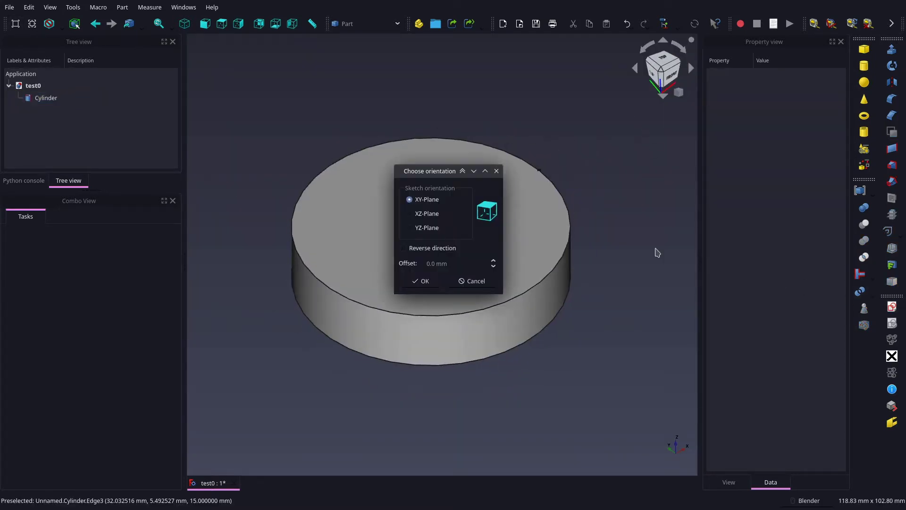
click(423, 283)
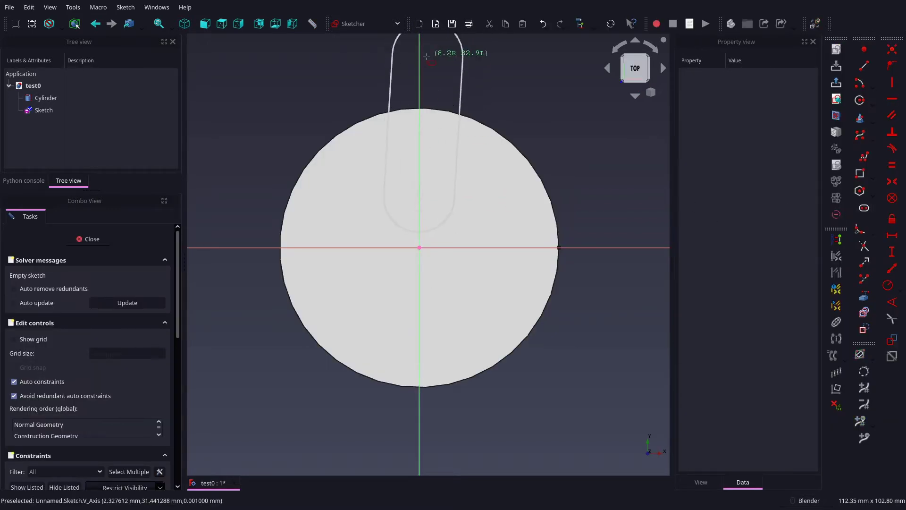
click(422, 96)
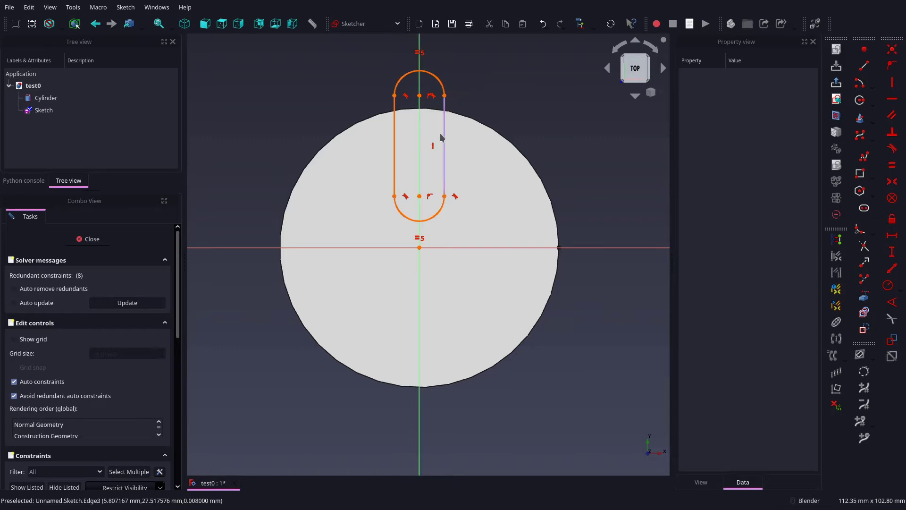
right_click(433, 151)
scroll(479, 178, up, 1)
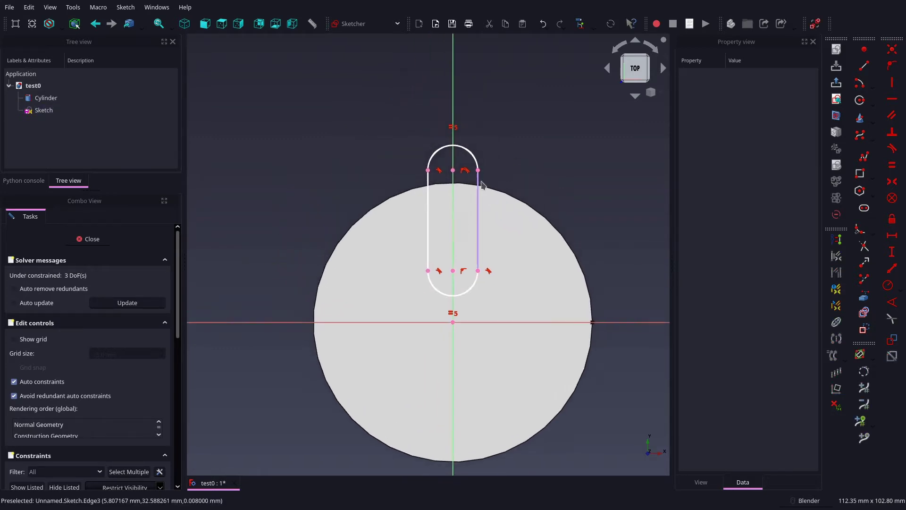
- Remove the slot's equal-radius constraint, taper it, and set 45° between its lines
click(449, 124)
key(Delete)
drag(479, 169, 483, 177)
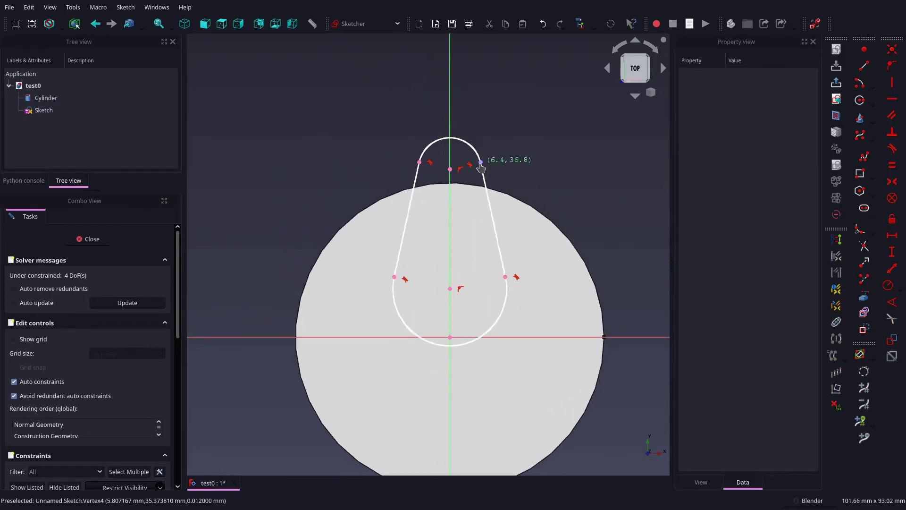
click(471, 248)
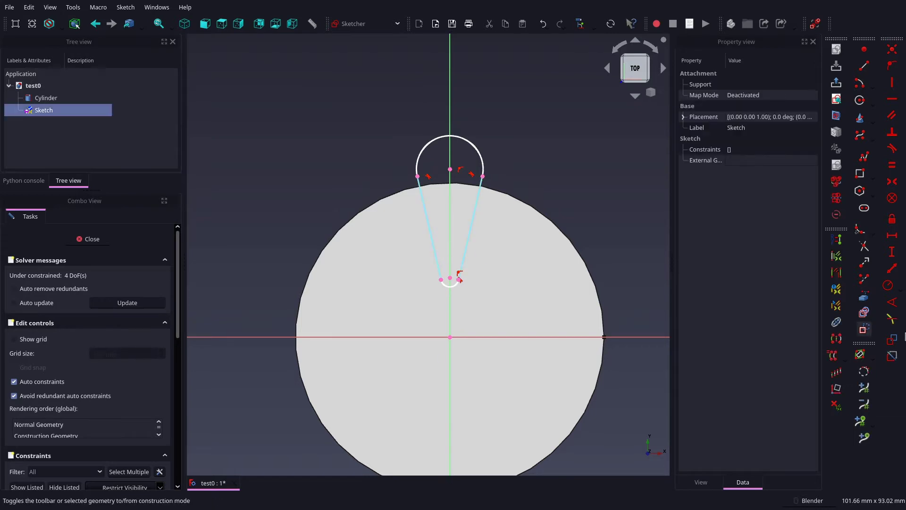
click(892, 302)
key(Return)
- Place the bottom arc 22 mm above the axis and fix the slot point onto the right edge
scroll(563, 294, up, 2)
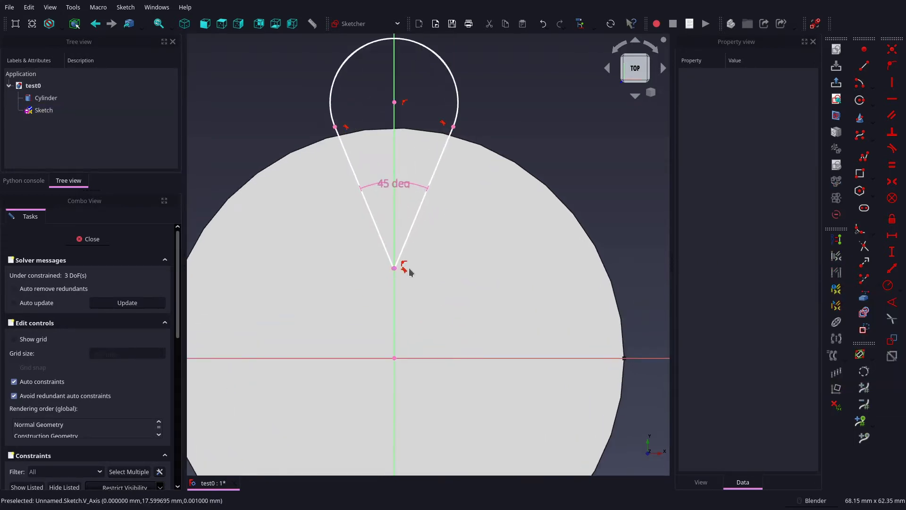
click(402, 260)
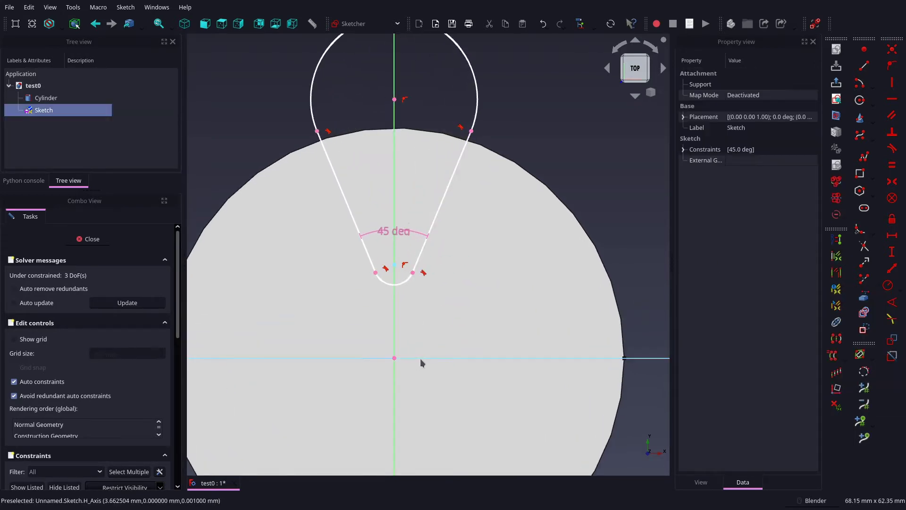
text(i22)
key(Return)
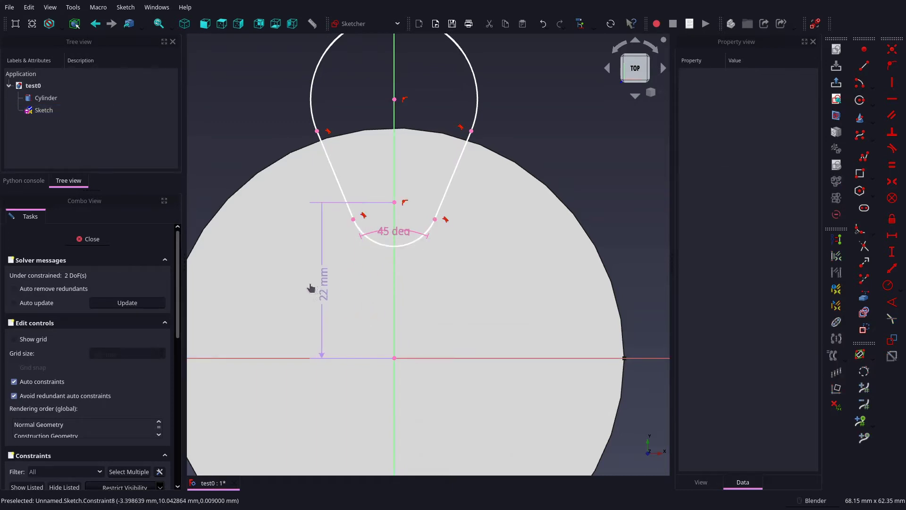
click(443, 207)
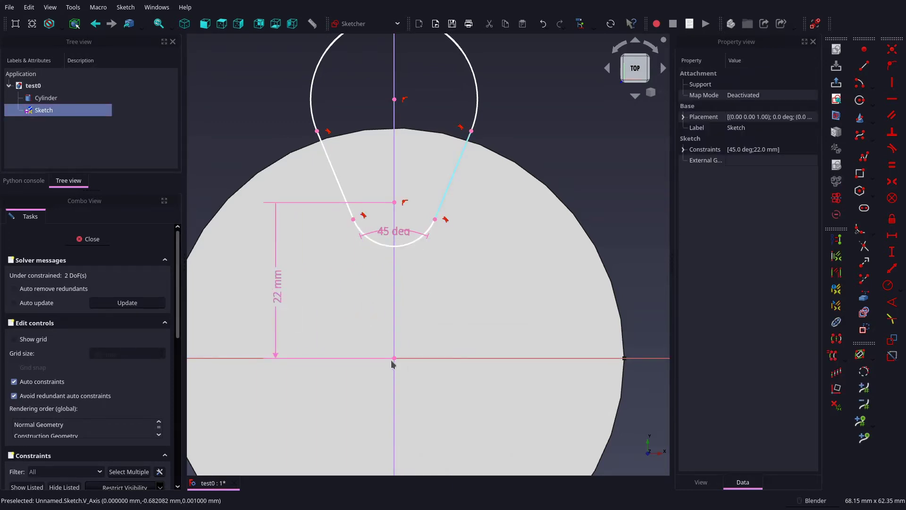
click(893, 71)
- Give the right intersection vertex a 32.1 mm vertical distance and close the sketch
scroll(520, 178, down, 1)
click(503, 177)
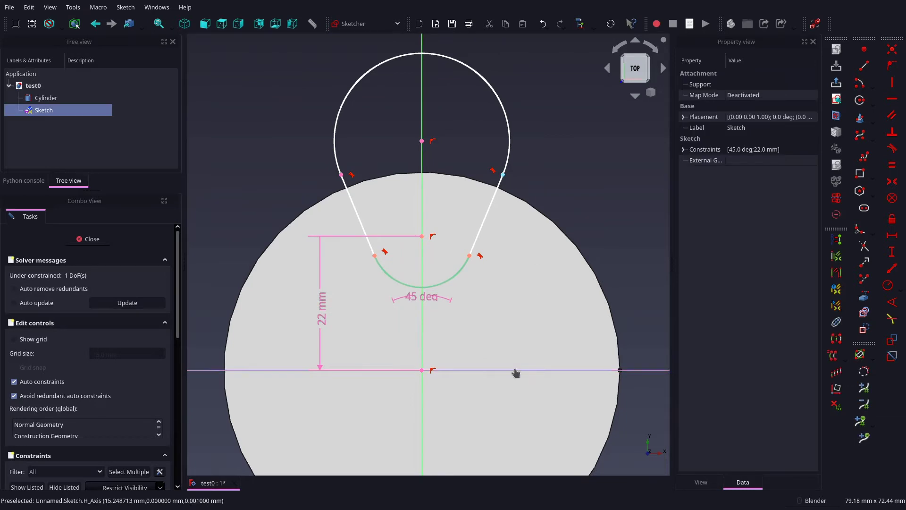
key(i)
key(Return)
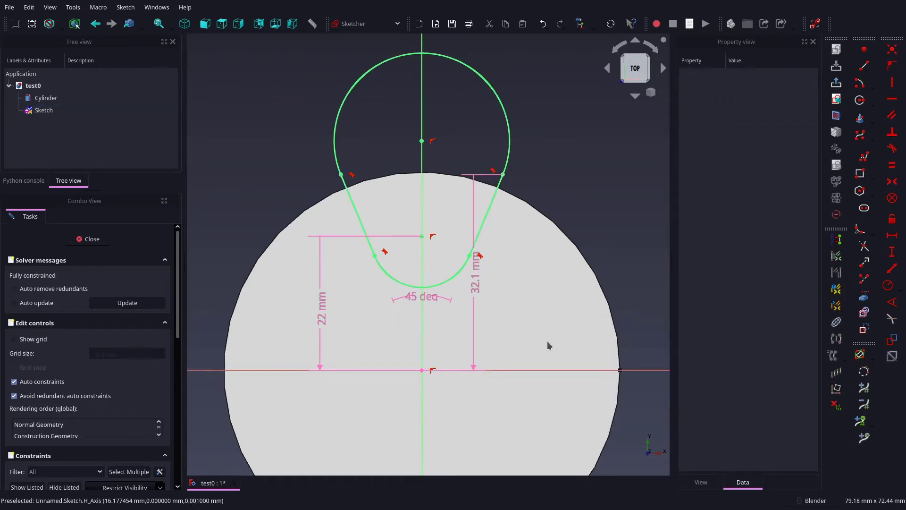
scroll(543, 331, down, 1)
key(Escape)
mouse_move(492, 311)
middle_down()
mouse_move(415, 346)
mouse_move(508, 258)
middle_up()
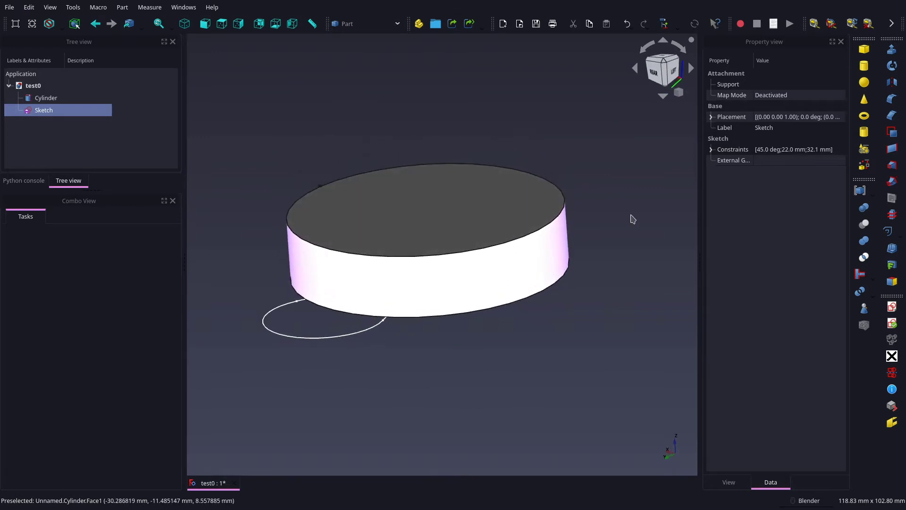
- Extrude the sketch 15 mm and raise the solid to z = 3 mm
click(891, 48)
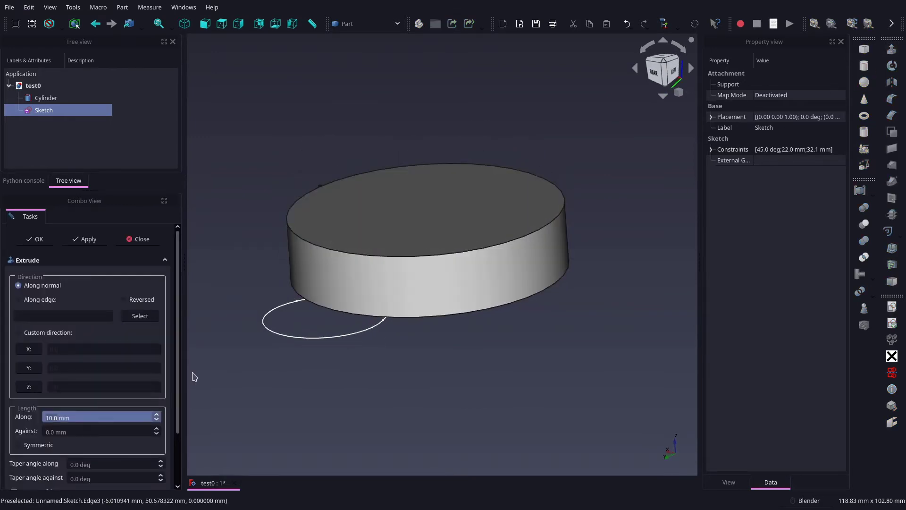
key(Return)
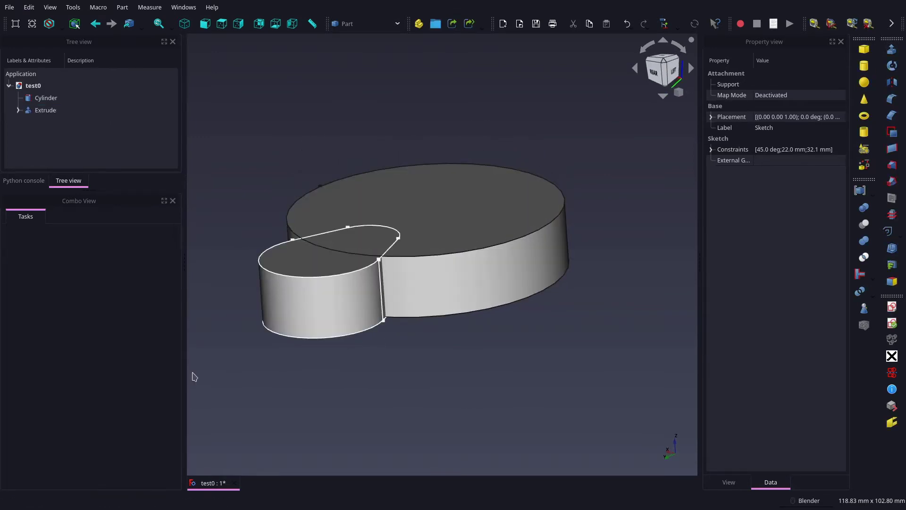
click(339, 289)
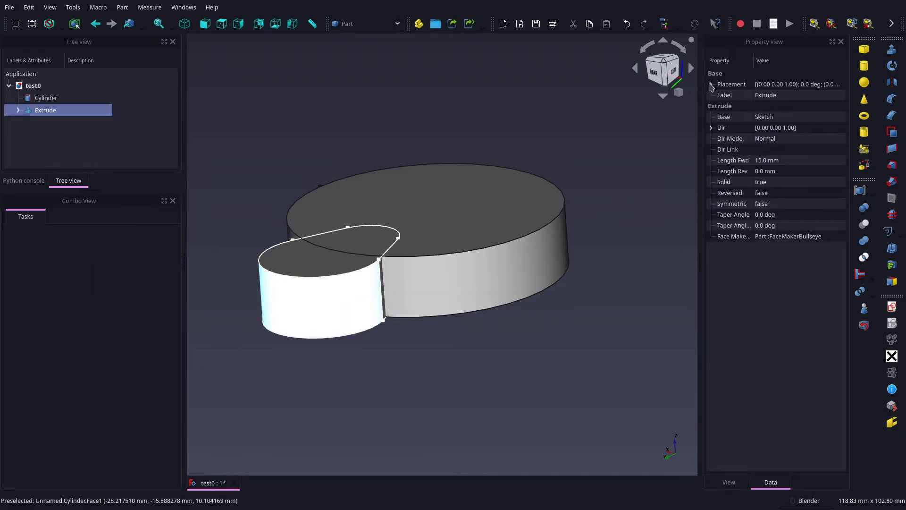
click(711, 84)
click(721, 117)
click(769, 150)
scroll(769, 149, up, 1)
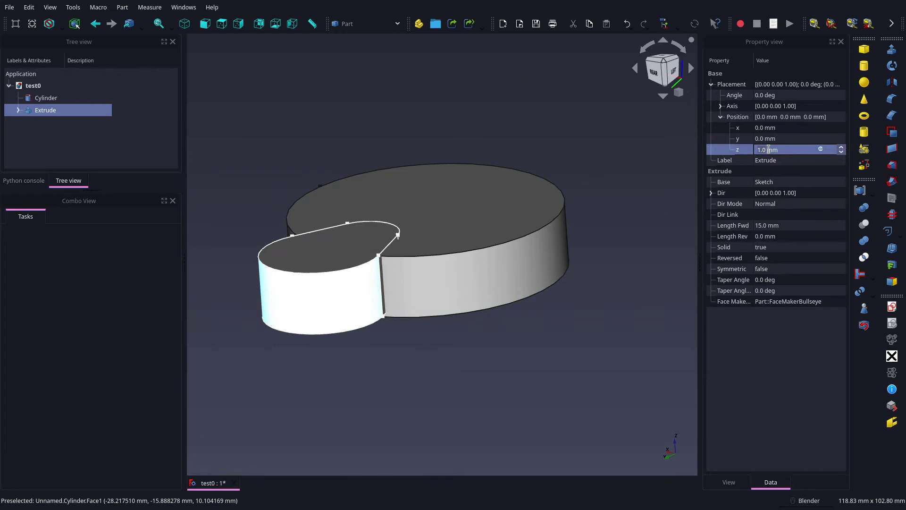
scroll(769, 150, up, 1)
scroll(769, 149, up, 1)
- Select the raised extrusion and begin mirroring it
click(583, 168)
middle_drag(584, 168, 441, 203)
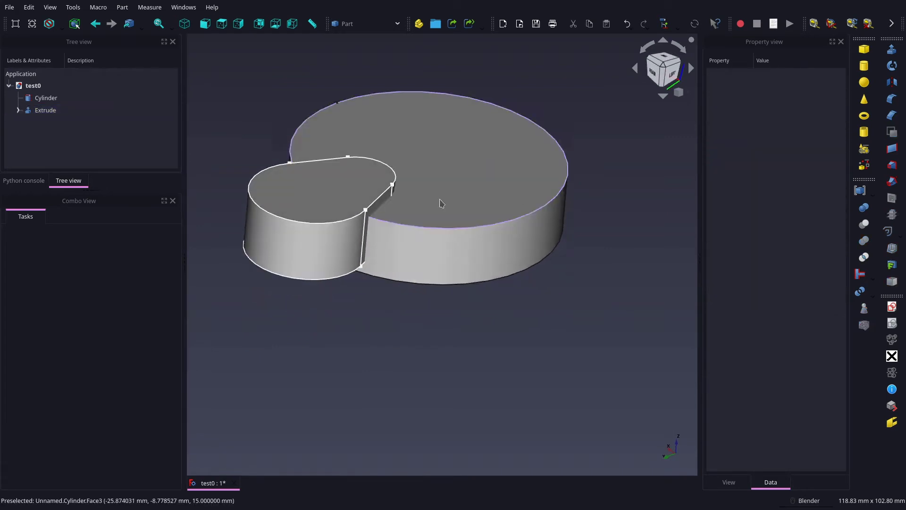
click(352, 187)
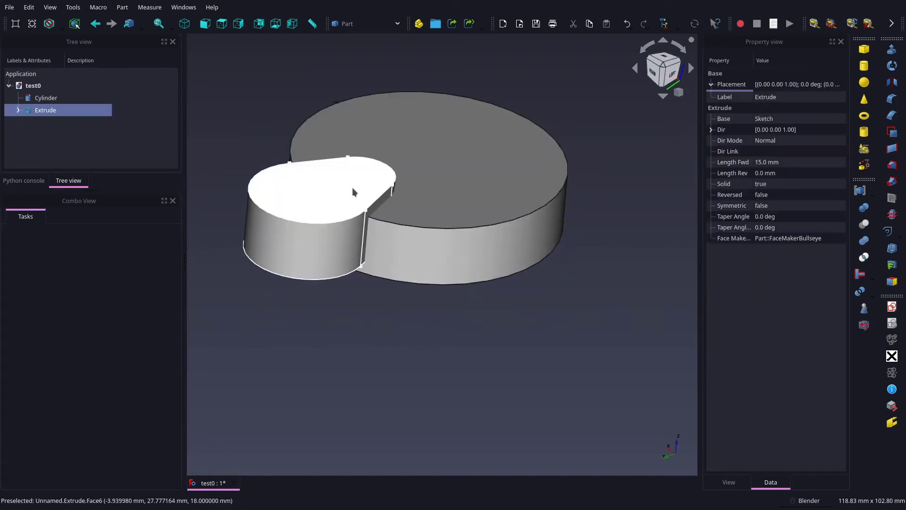
click(893, 83)
- Mirror the extruded solid across the XZ plane and combine both copies into a Compound
click(139, 370)
click(118, 408)
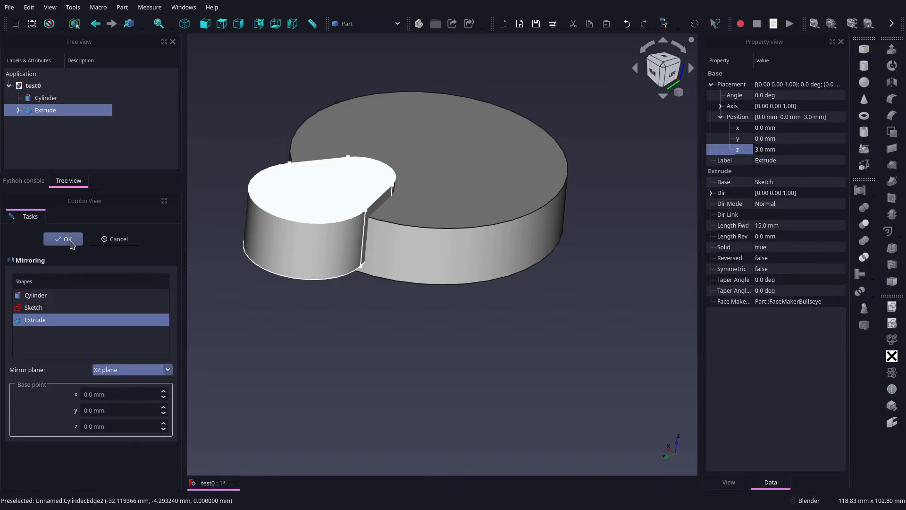
click(66, 238)
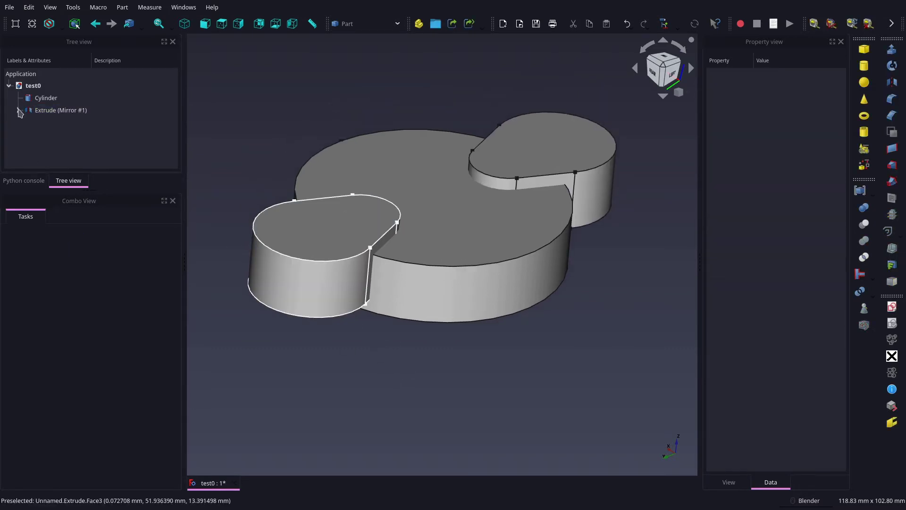
click(49, 124)
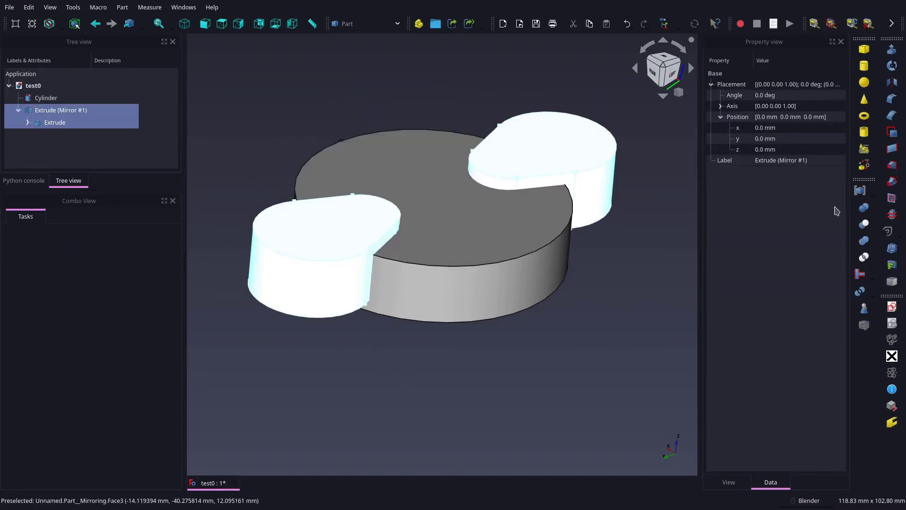
click(860, 190)
- Cut the Compound from the cylinder, leaving two slot notches
click(543, 198)
ctrl+click(569, 156)
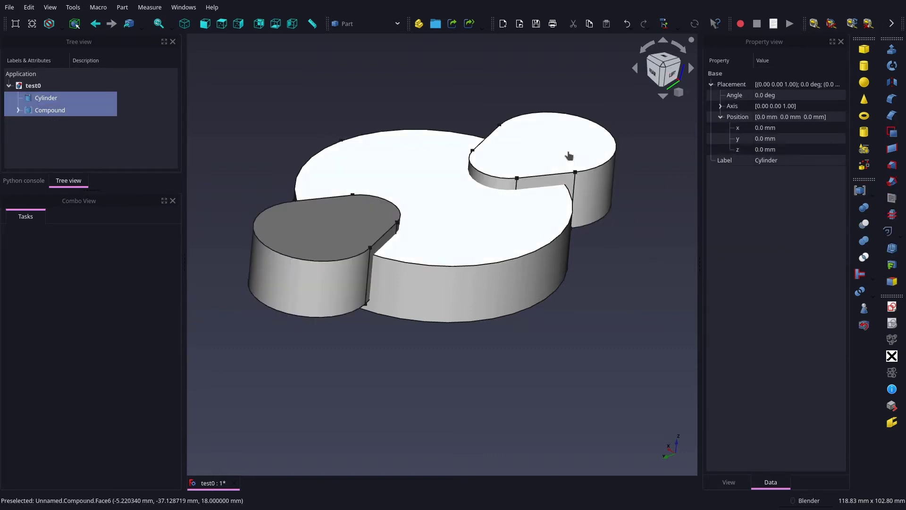
click(864, 224)
mouse_move(628, 302)
middle_down()
mouse_move(520, 366)
mouse_move(467, 368)
mouse_move(454, 404)
mouse_move(454, 312)
middle_up()
click(454, 315)
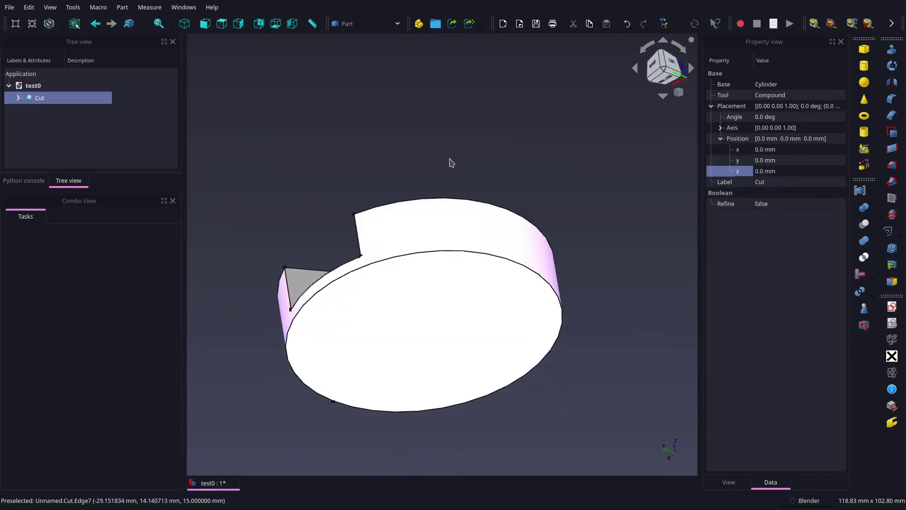
click(371, 23)
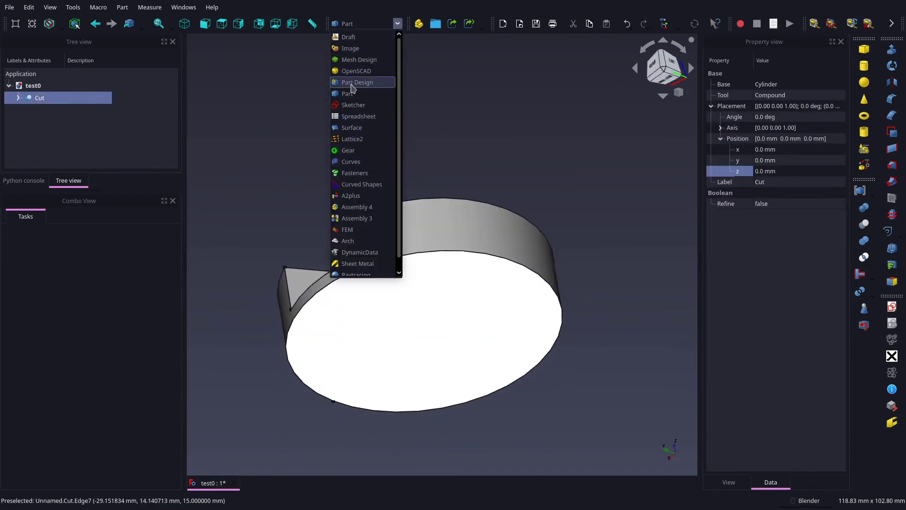
- In Part Design, create a SubShapeBinder from the cup's bottom face
click(352, 84)
click(897, 202)
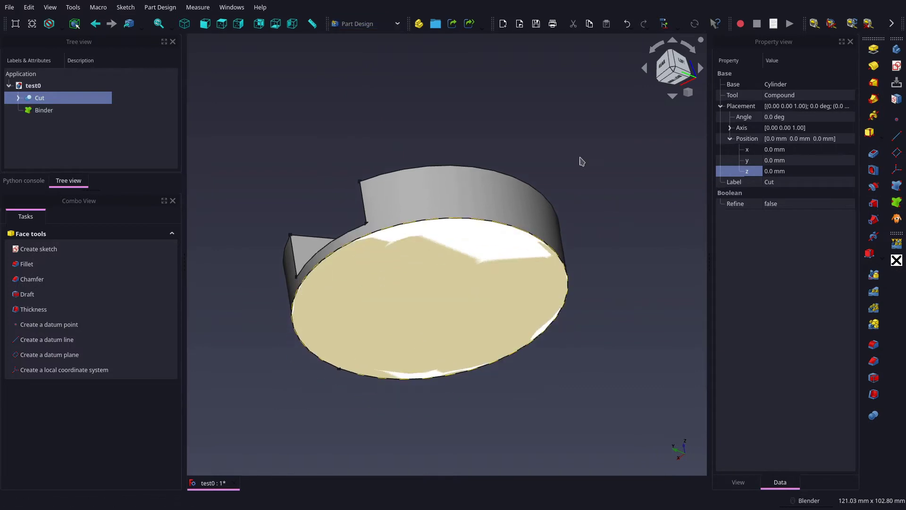
click(111, 113)
click(40, 110)
click(782, 280)
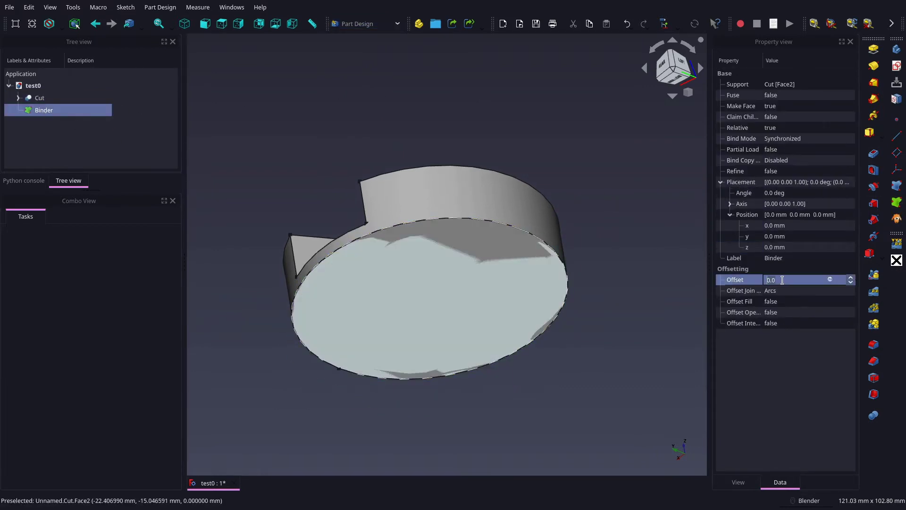
click(622, 192)
mouse_move(621, 192)
middle_down()
mouse_move(538, 237)
mouse_move(318, 239)
mouse_move(364, 344)
mouse_move(365, 366)
middle_up()
- Bind the notch floor face as Binder001 with an Offset of 3.0
click(350, 260)
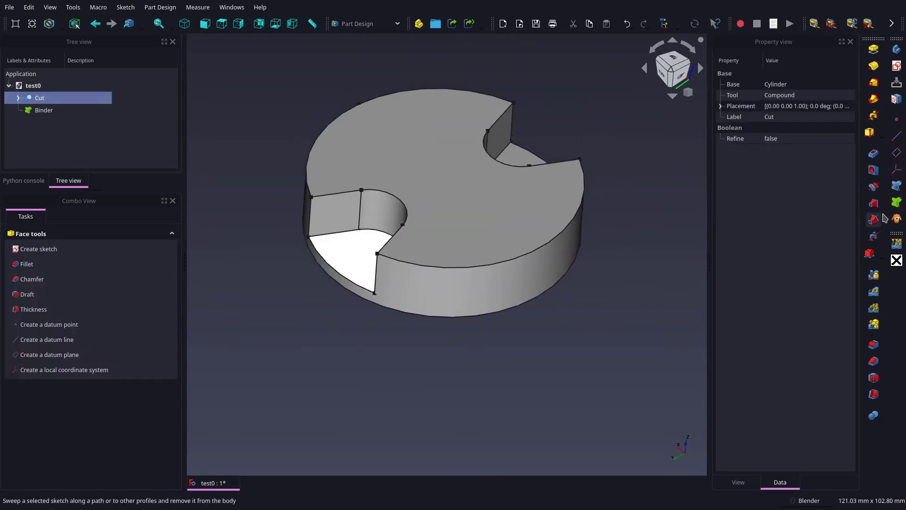
click(897, 202)
click(49, 122)
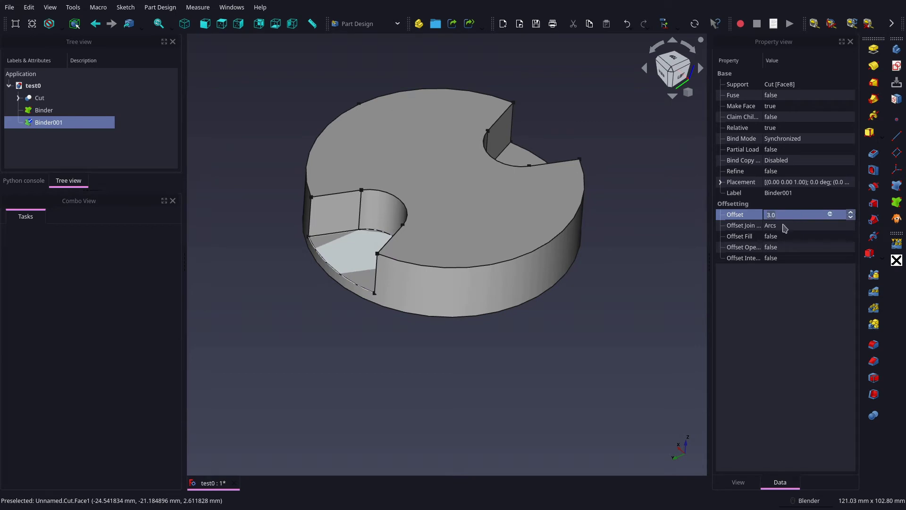
click(784, 228)
click(789, 242)
click(505, 380)
mouse_move(506, 381)
middle_down()
mouse_move(453, 355)
mouse_move(518, 258)
middle_up()
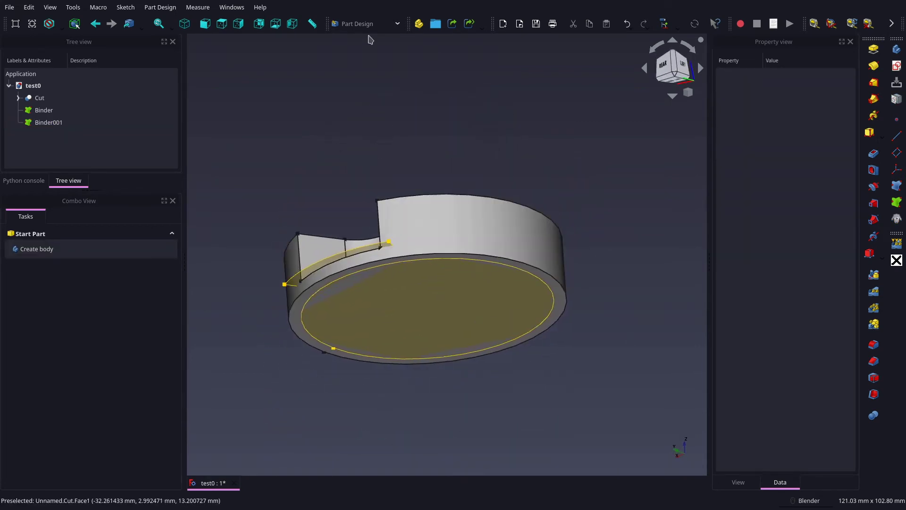
- In the Part workbench, extrude the bottom-face Binder reversed into Extrude001
click(363, 24)
click(358, 94)
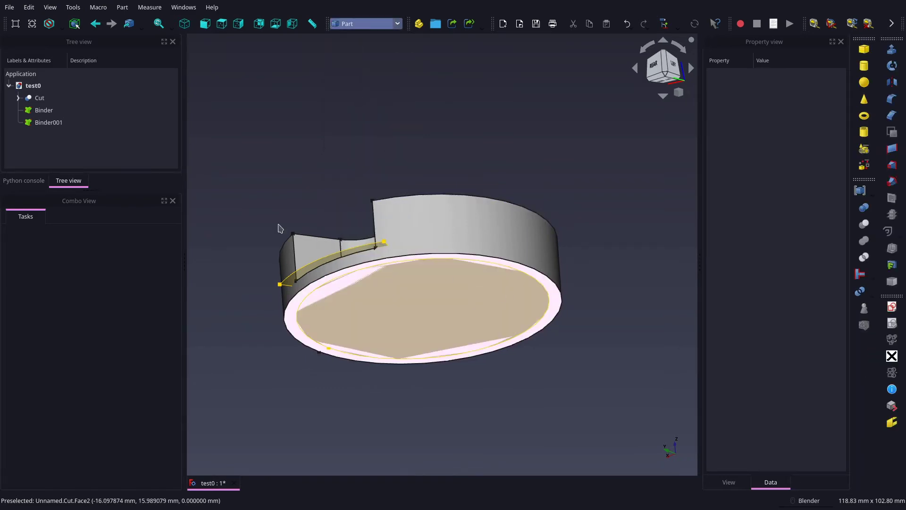
click(44, 110)
click(894, 51)
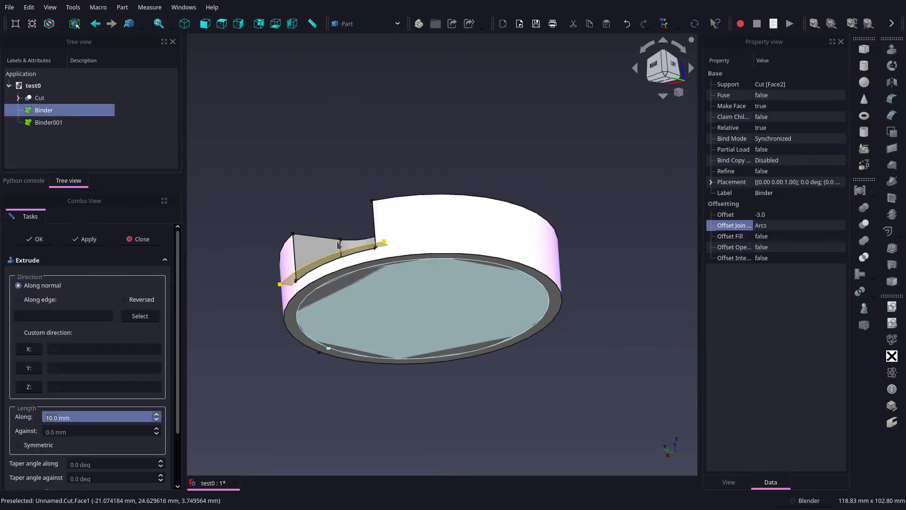
click(142, 300)
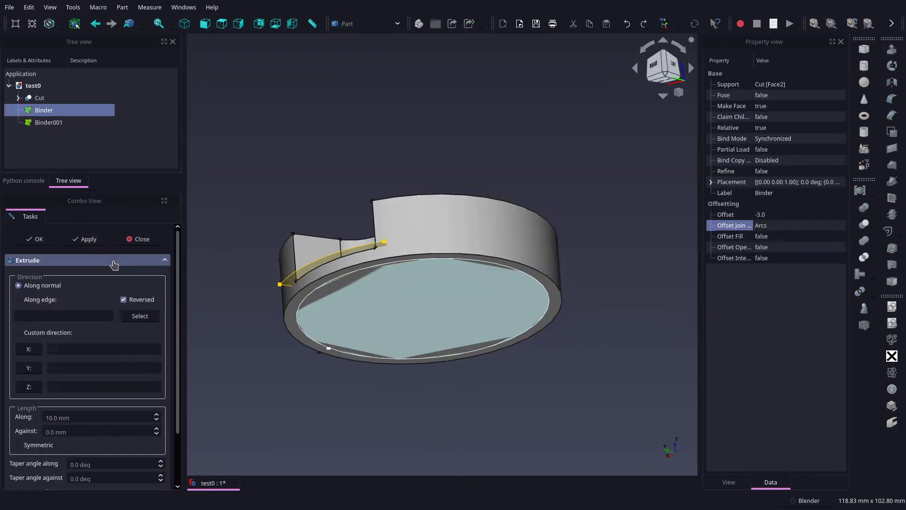
click(89, 238)
text(15)
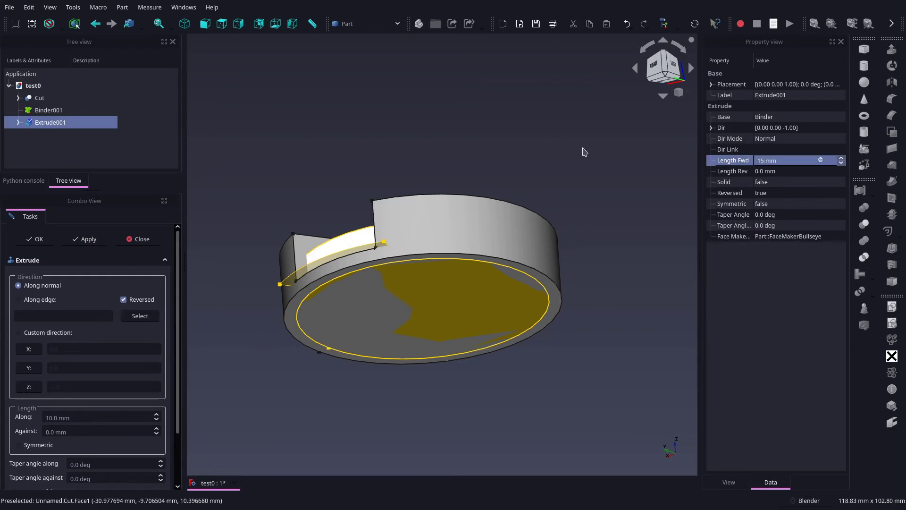
- Give Extrude001 a 15 mm forward length and move it to z = −3 mm
key(Tab)
click(711, 84)
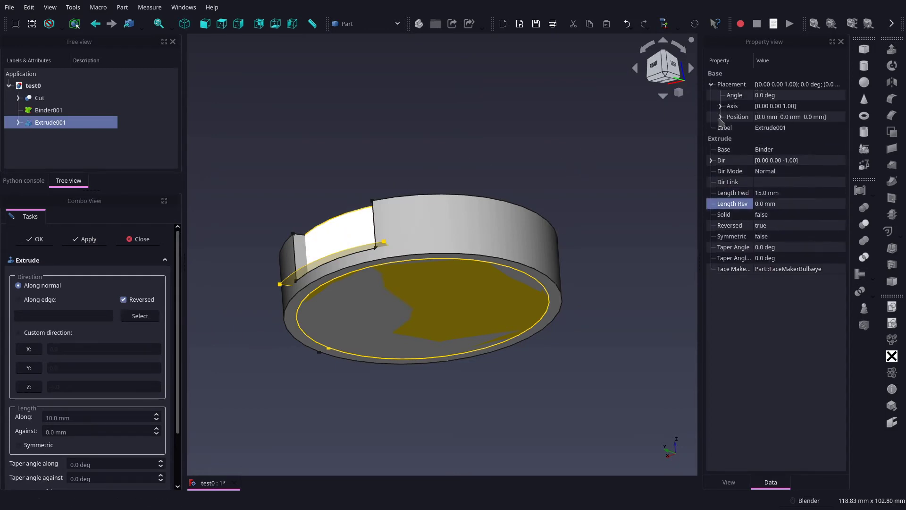
click(721, 117)
click(766, 149)
scroll(765, 149, down, 1)
scroll(765, 149, down, 1)
scroll(766, 149, down, 1)
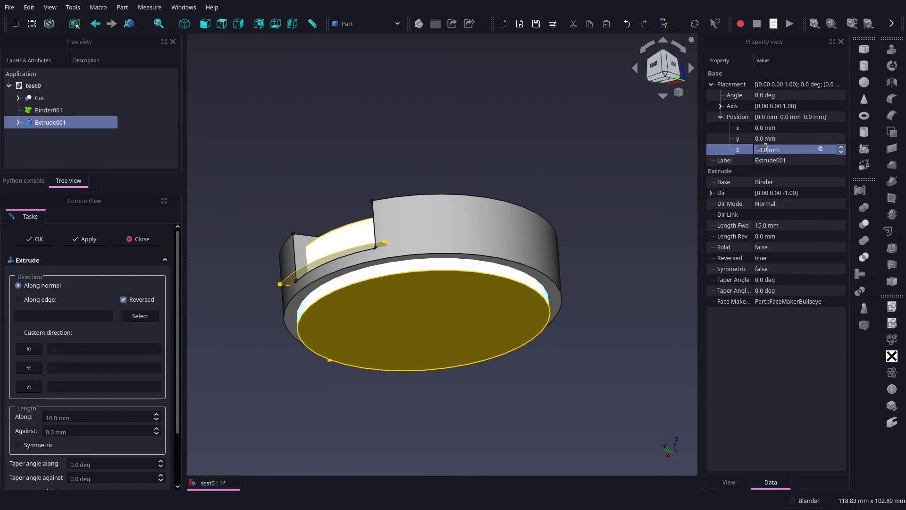
click(599, 129)
mouse_move(599, 130)
middle_down()
mouse_move(341, 128)
mouse_move(306, 257)
middle_up()
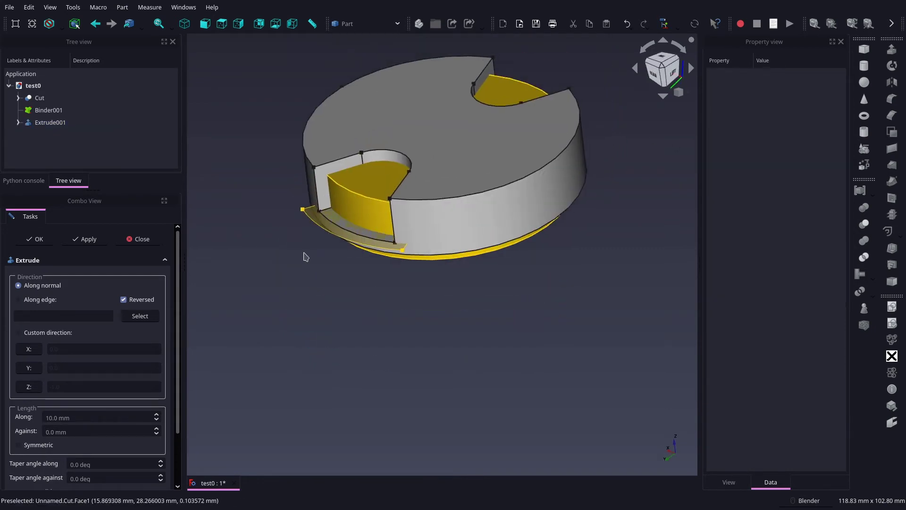
- Extrude Binder001 into Extrude002, symmetric with a 30 mm forward length
click(320, 222)
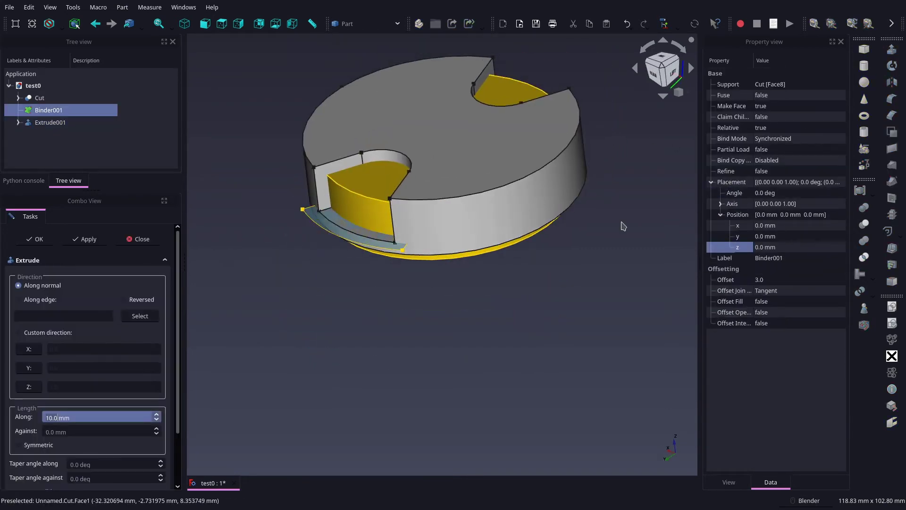
click(85, 238)
click(138, 239)
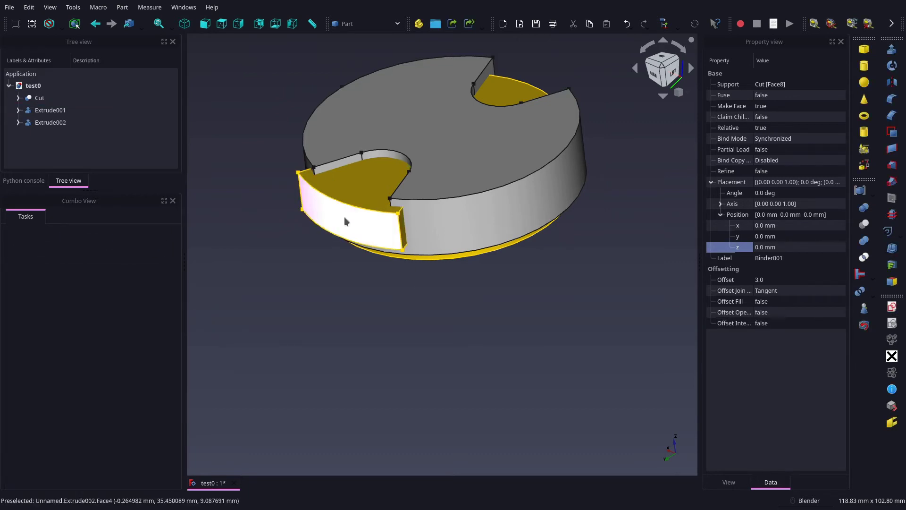
click(765, 268)
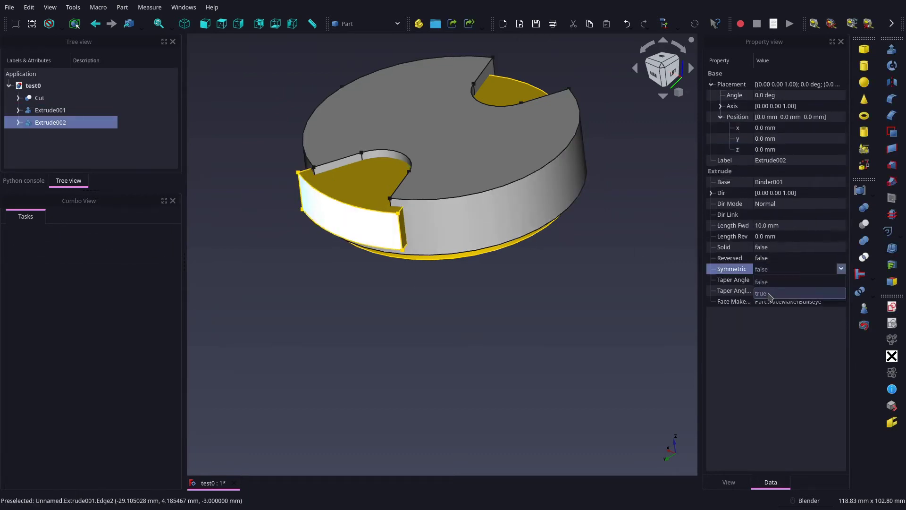
click(765, 279)
click(768, 226)
text(30)
key(Return)
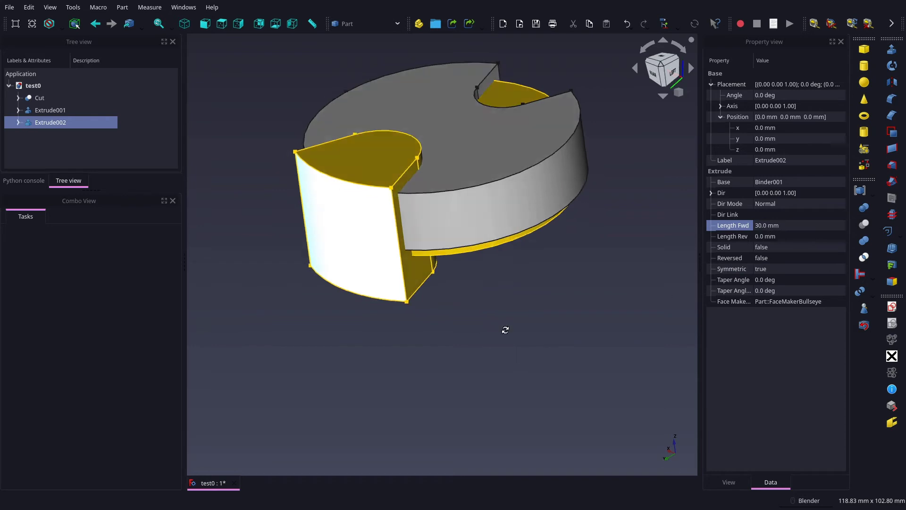
- Select Extrude002 and begin mirroring it
mouse_move(505, 328)
middle_down()
mouse_move(492, 281)
mouse_move(509, 330)
mouse_move(460, 335)
middle_up()
click(509, 330)
click(364, 272)
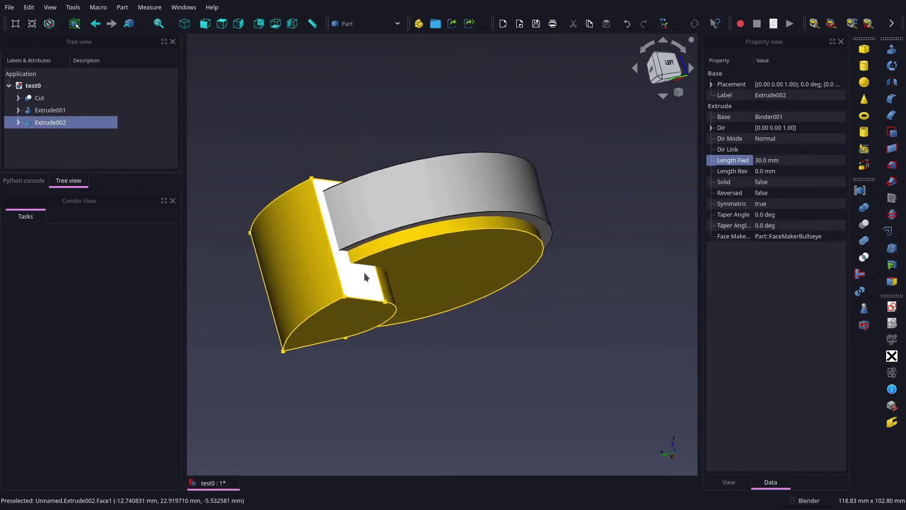
click(898, 83)
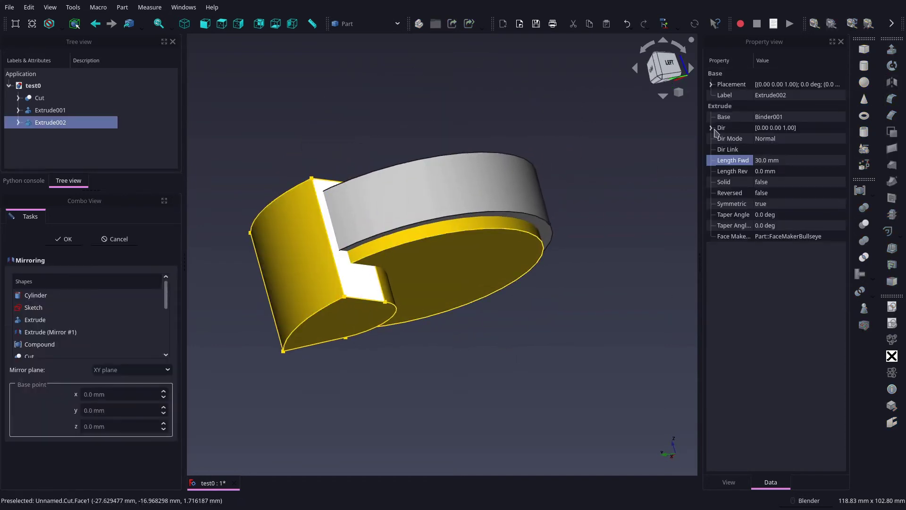
- Mirror Extrude002 and combine it with the original into Compound001
click(130, 370)
click(124, 397)
click(63, 239)
mouse_move(307, 344)
middle_down()
mouse_move(533, 369)
mouse_move(457, 330)
mouse_move(480, 300)
mouse_move(431, 350)
middle_up()
click(431, 350)
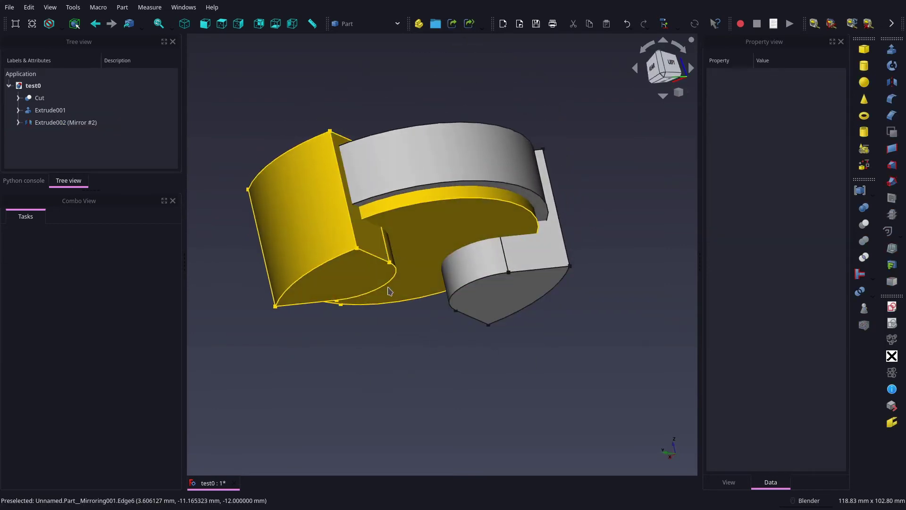
click(19, 123)
click(52, 134)
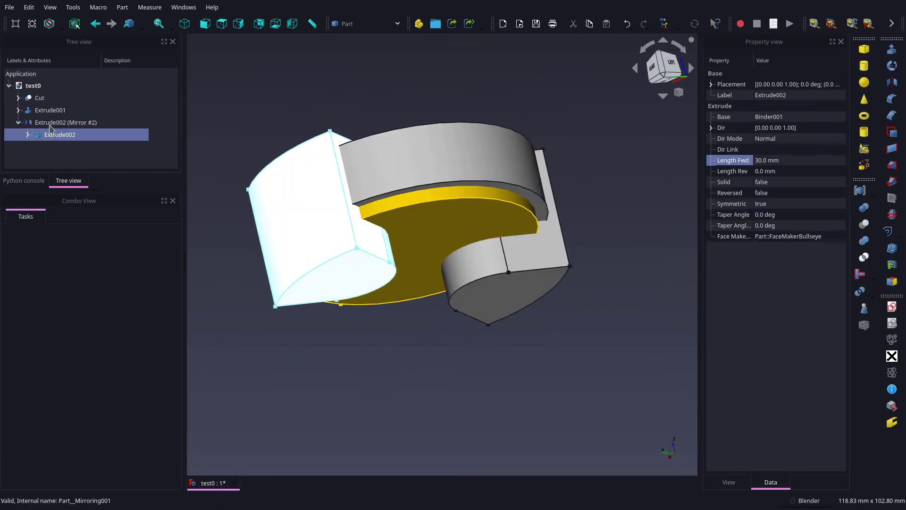
ctrl+click(65, 123)
click(861, 190)
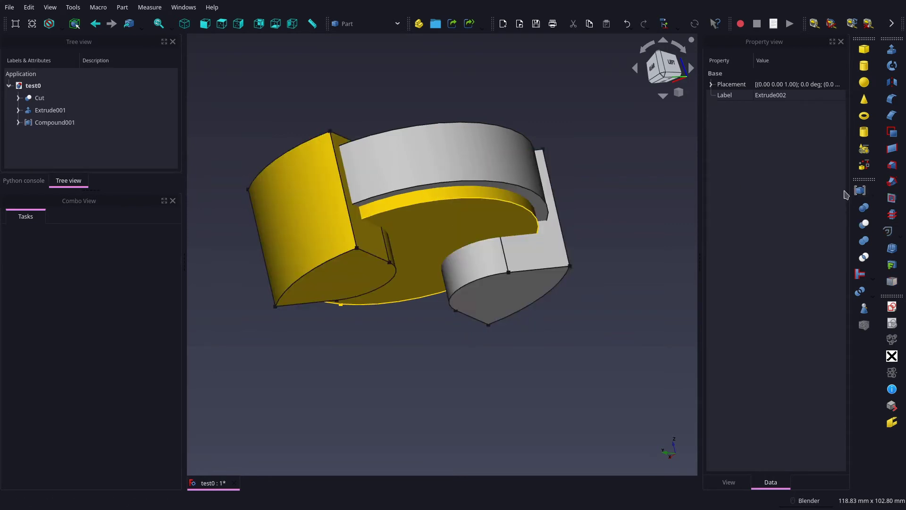
- Cut Compound001 from Extrude001, then cut Cut001 from Cut to form Cut002
click(543, 236)
ctrl+click(532, 250)
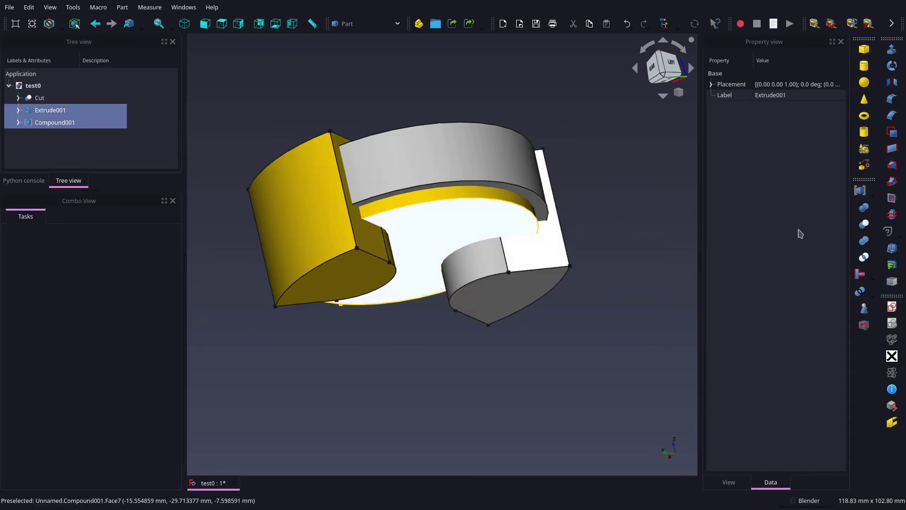
click(863, 227)
middle_drag(514, 319, 432, 228)
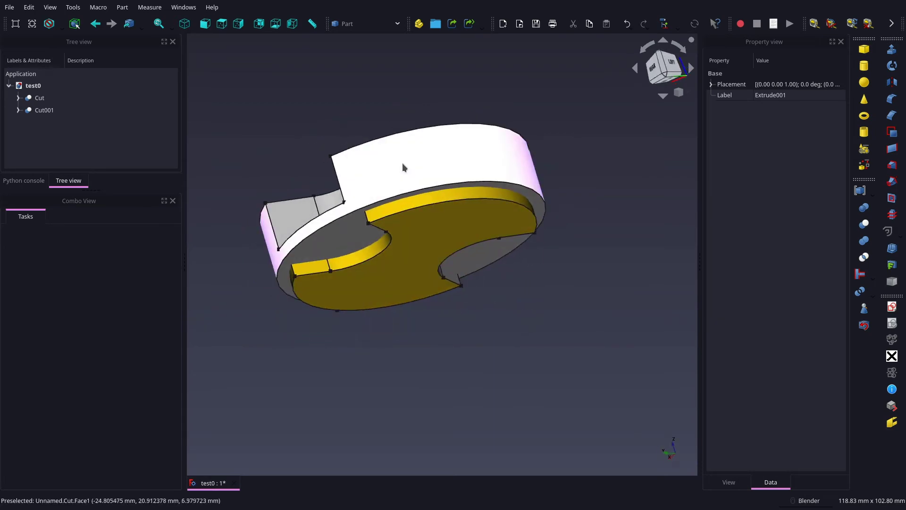
ctrl+click(432, 231)
click(863, 225)
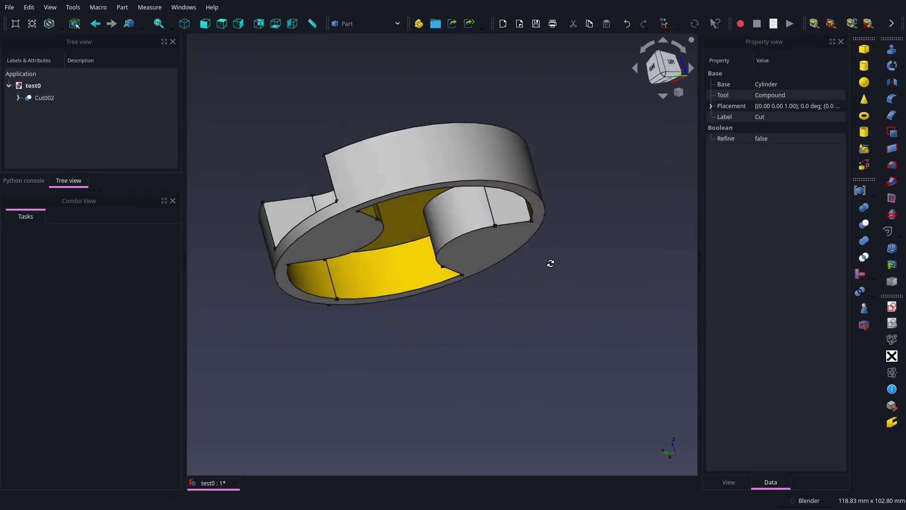
mouse_move(550, 263)
middle_down()
mouse_move(506, 335)
mouse_move(330, 371)
mouse_move(452, 370)
mouse_move(444, 370)
mouse_move(497, 355)
mouse_move(485, 305)
middle_up()
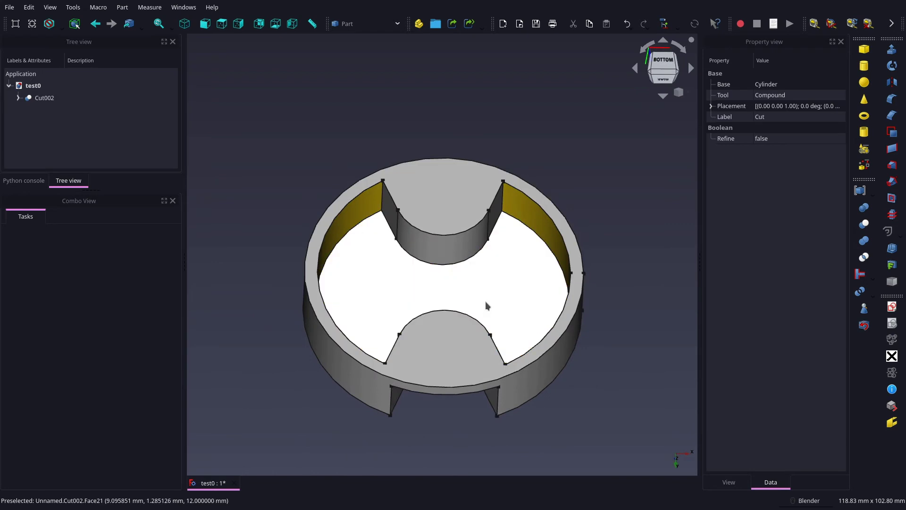
- Start a fillet on Cut002, selecting edges via the inner floor face
click(890, 100)
click(87, 328)
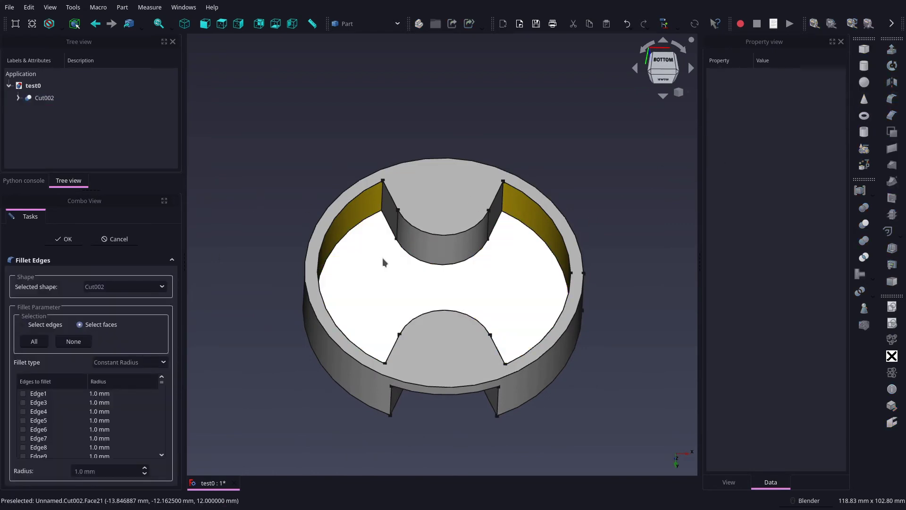
click(382, 258)
mouse_move(398, 296)
middle_down()
mouse_move(401, 263)
mouse_move(443, 344)
mouse_move(446, 266)
middle_up()
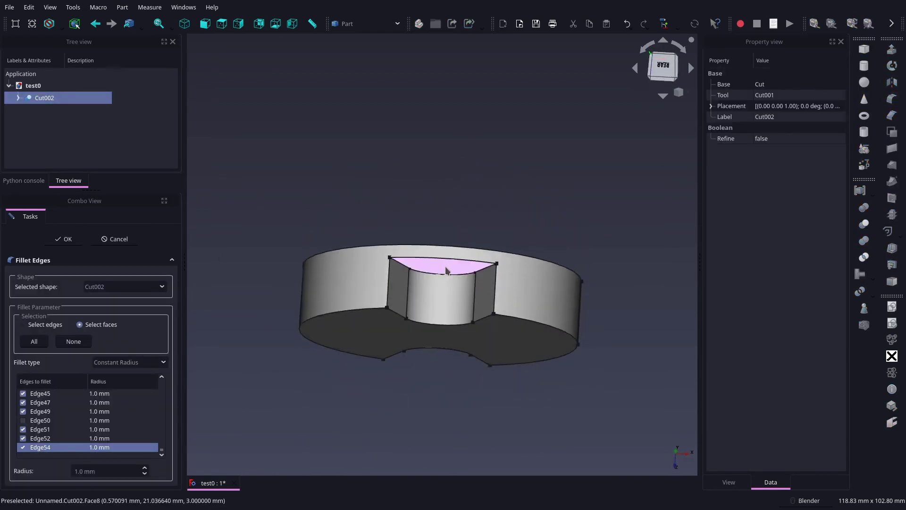
key(2)
middle_drag(439, 389, 220, 279)
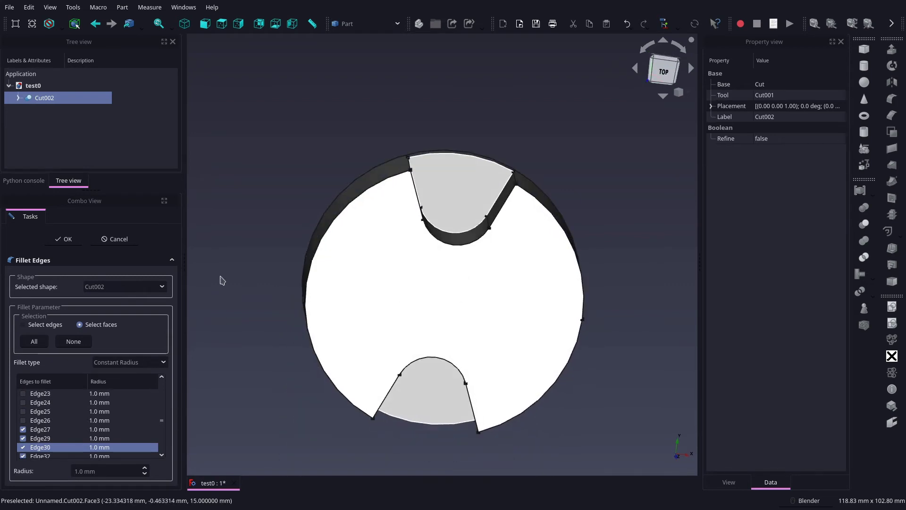
- Add Edge44 and Edge43 and create the 1.0 mm fillet
click(22, 324)
mouse_move(440, 199)
middle_down()
mouse_move(449, 157)
mouse_move(471, 284)
mouse_move(486, 279)
mouse_move(474, 195)
middle_up()
click(450, 157)
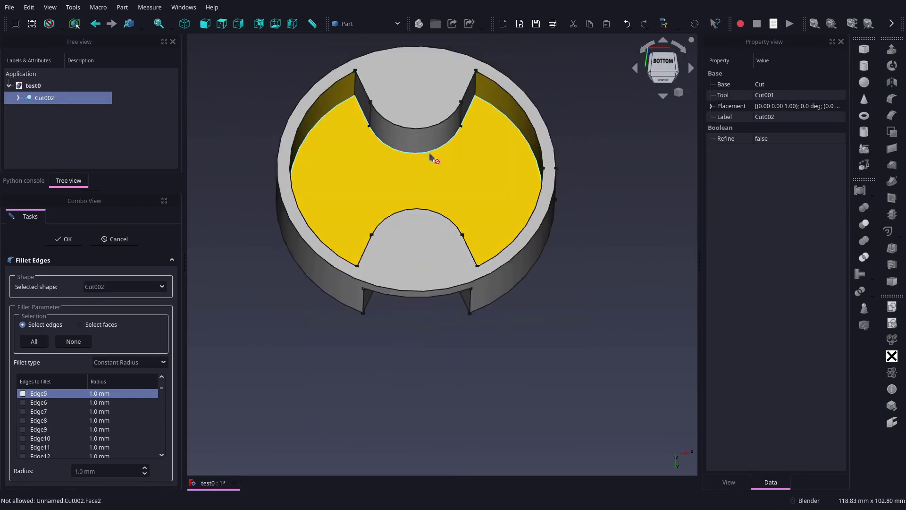
click(367, 155)
middle_drag(366, 155, 469, 173)
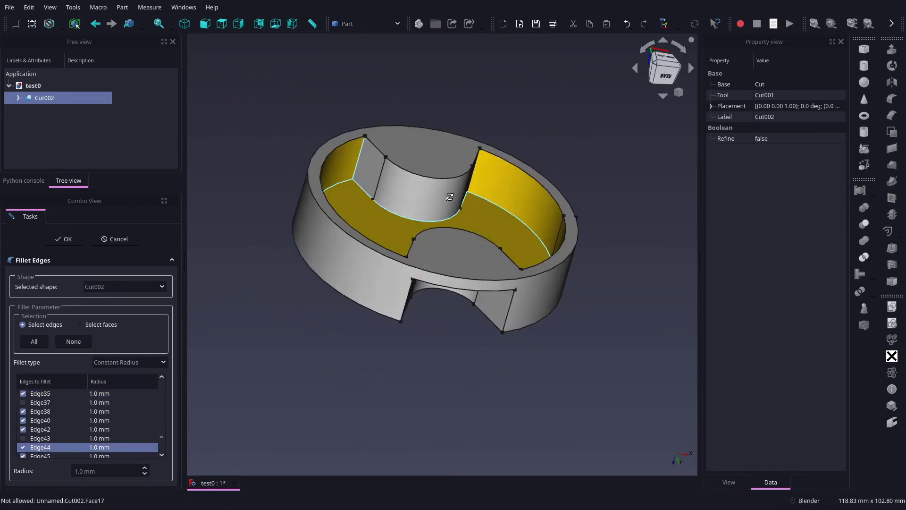
middle_drag(451, 213, 454, 377)
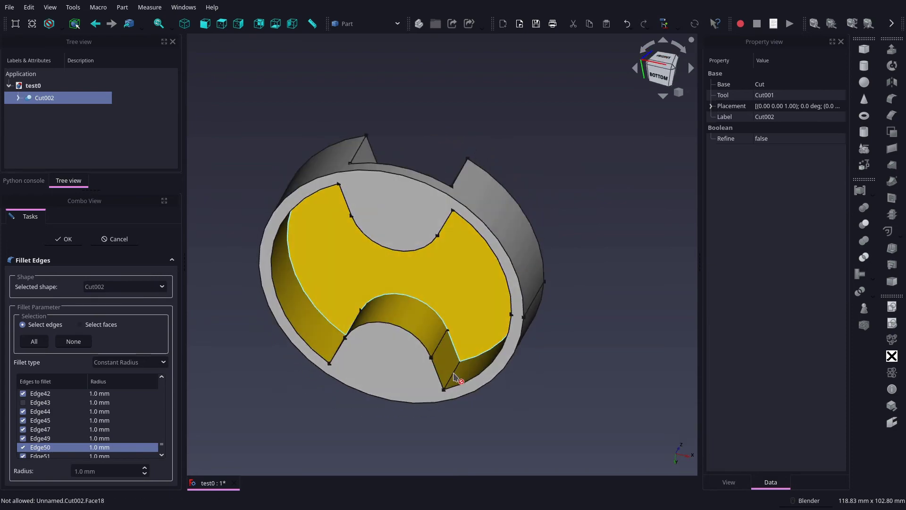
middle_drag(397, 348, 317, 363)
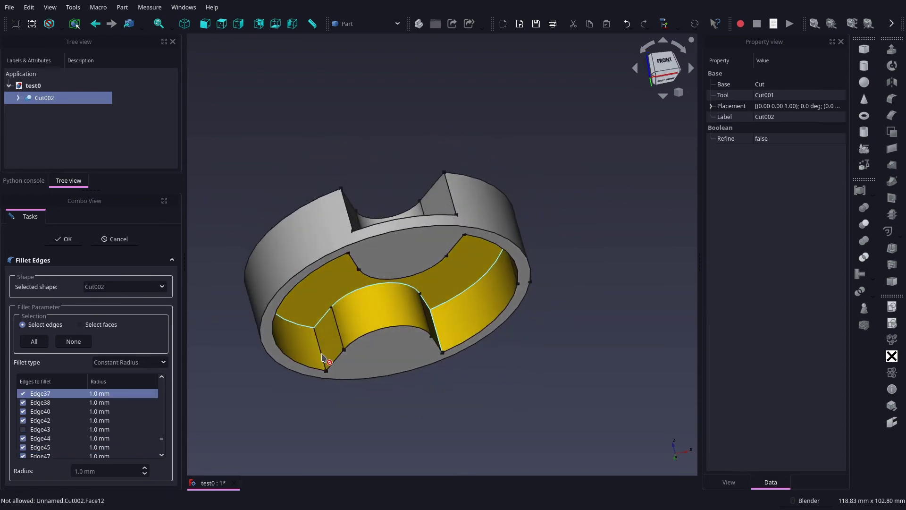
click(321, 355)
middle_drag(398, 395, 386, 258)
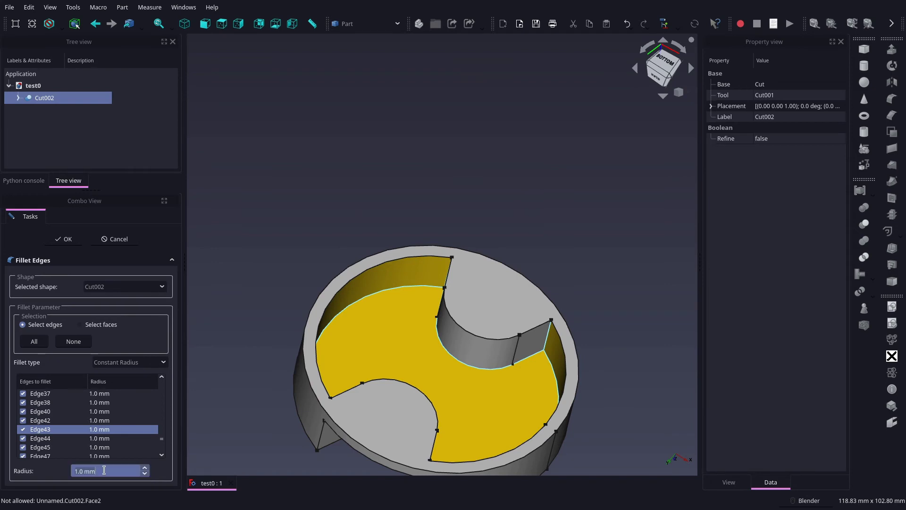
key(Return)
mouse_move(440, 335)
middle_down()
mouse_move(465, 350)
mouse_move(496, 274)
middle_up()
- Add a pin cylinder with a 3.5 mm radius
click(566, 183)
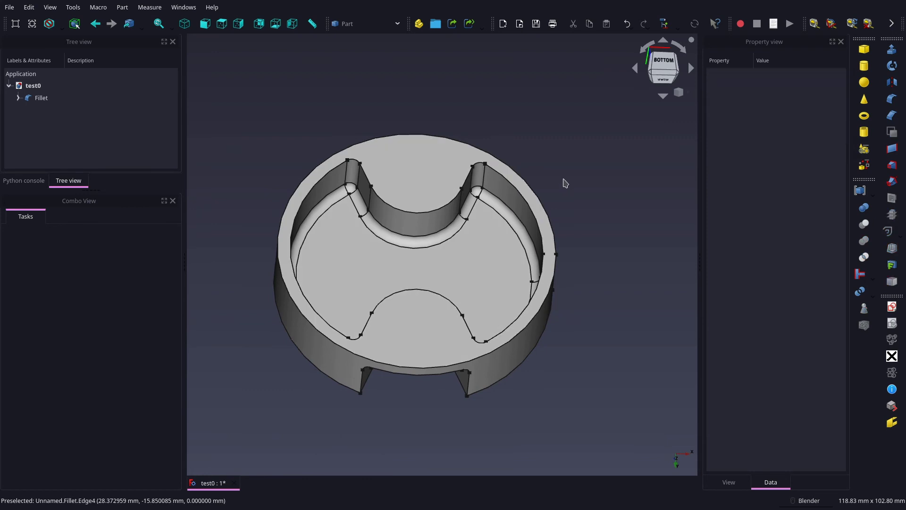
click(864, 65)
click(448, 257)
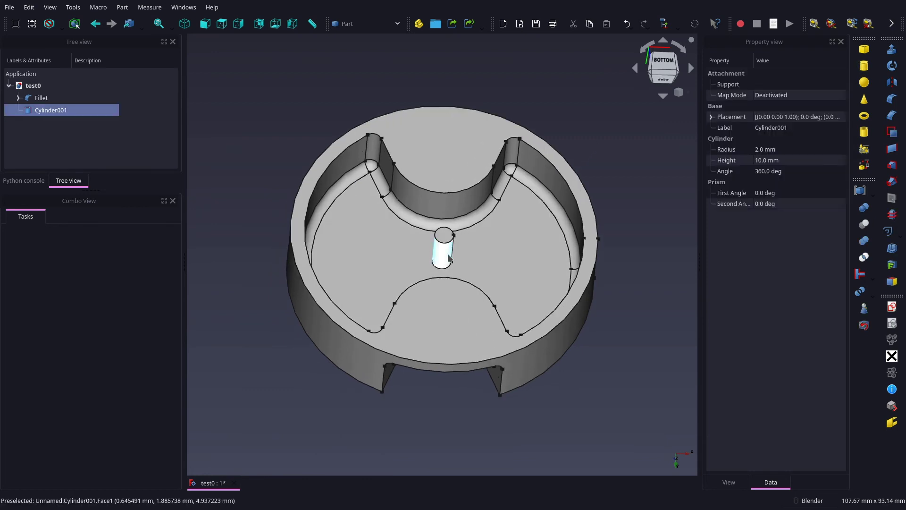
click(771, 149)
text(3.5)
key(Tab)
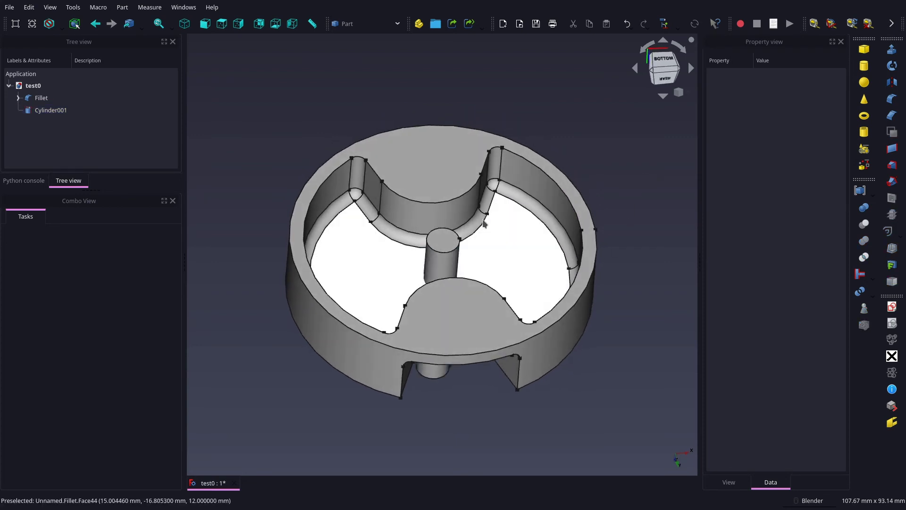
- Attach the cylinder concentric to the curved slot edge, z offset -20 mm (minus half its height)
click(773, 95)
click(839, 96)
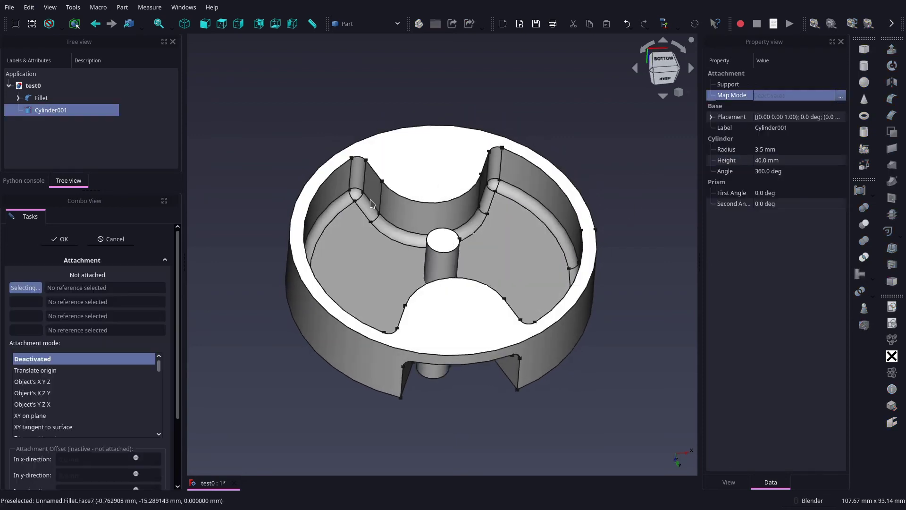
click(405, 202)
scroll(99, 406, down, 3)
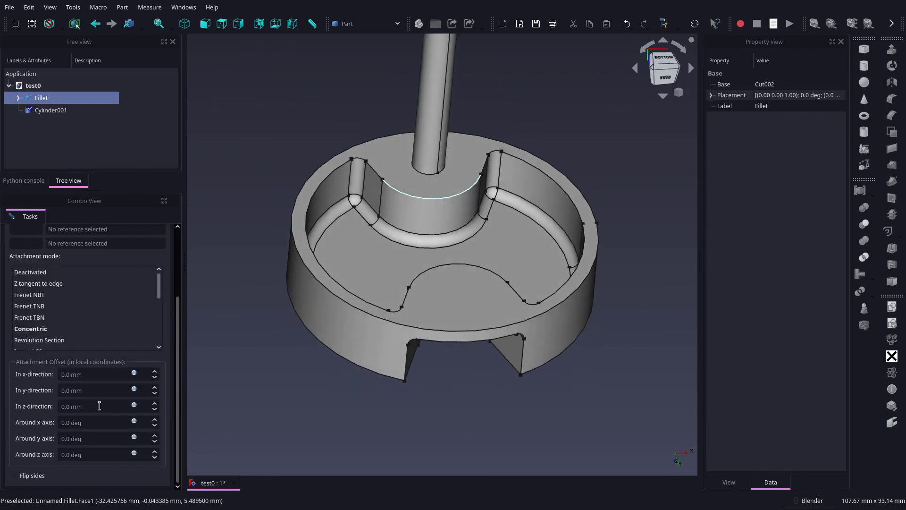
click(134, 406)
text(hei)
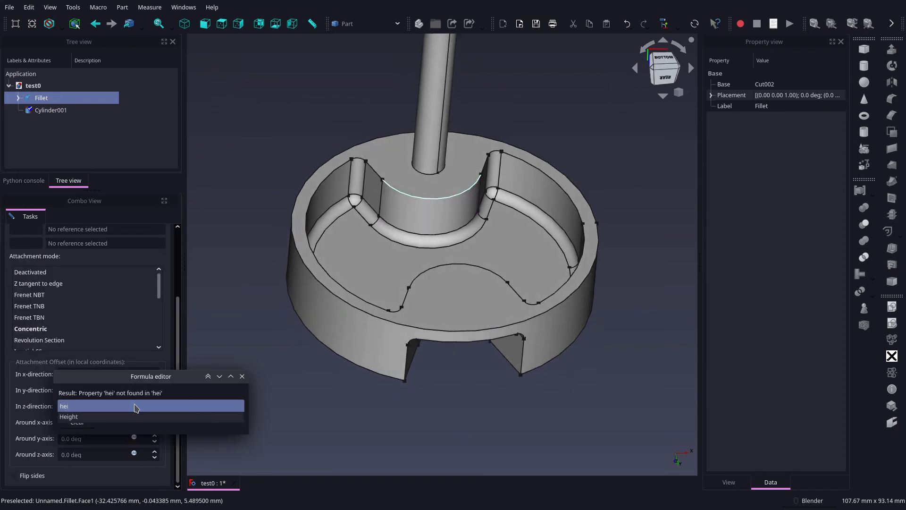
key(Tab)
text(/)
key(Return)
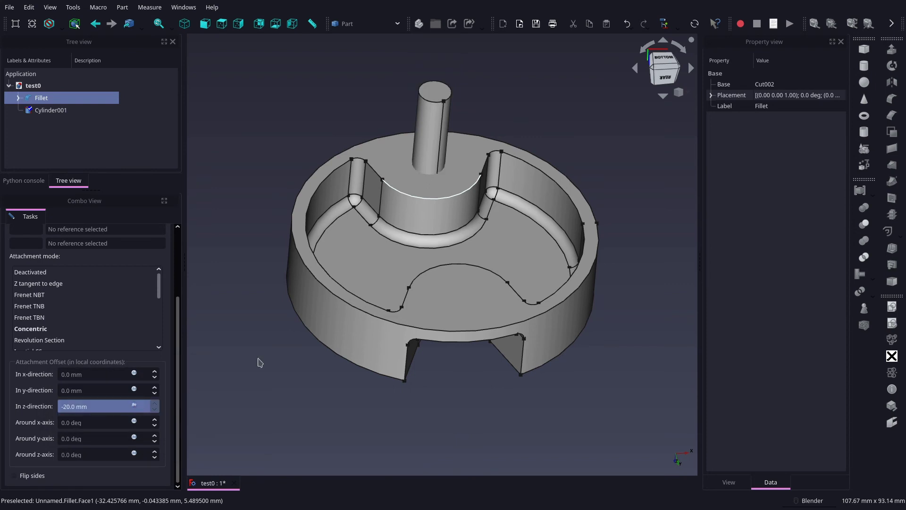
- Confirm the pin cylinder's attachment and switch to the Draft workbench
mouse_move(326, 362)
middle_down()
mouse_move(378, 344)
mouse_move(371, 318)
mouse_move(343, 366)
middle_up()
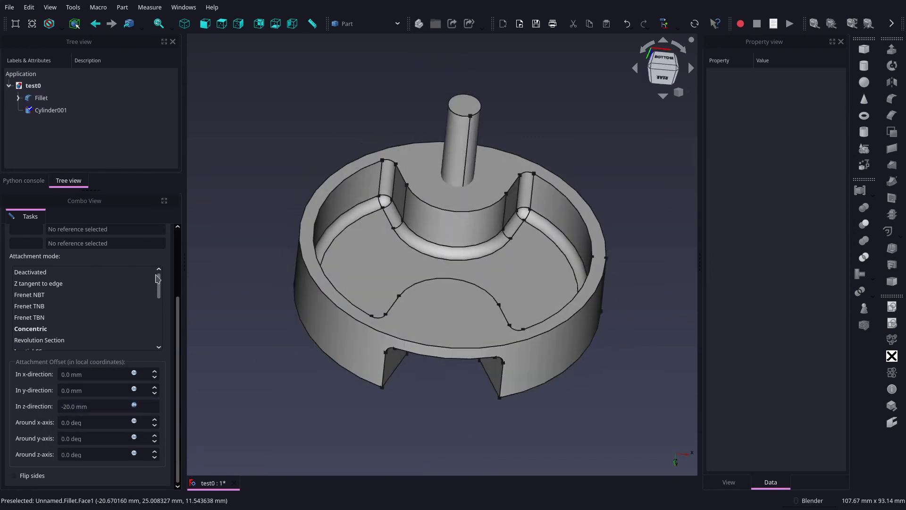
scroll(158, 278, up, 3)
click(73, 233)
shift+middle_drag(314, 137, 297, 160)
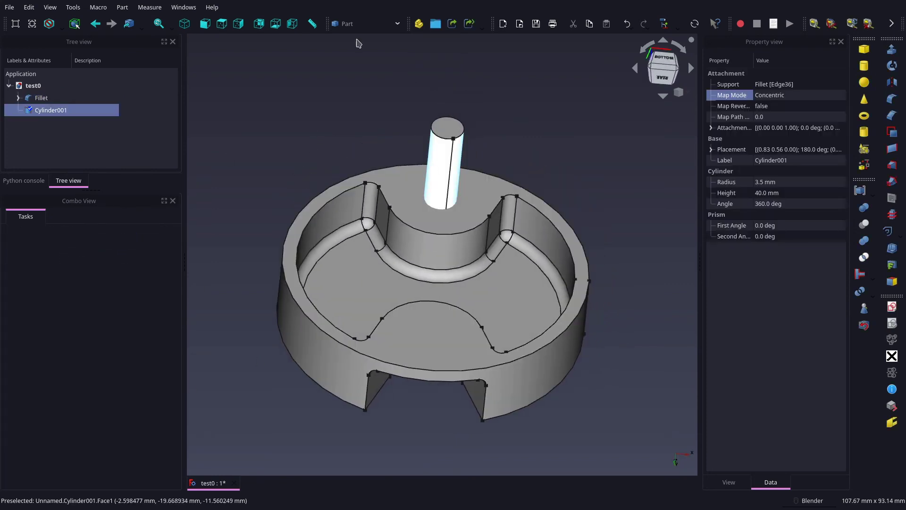
click(358, 23)
click(363, 93)
- Create a 4-element polar array of the pin around the origin
click(859, 189)
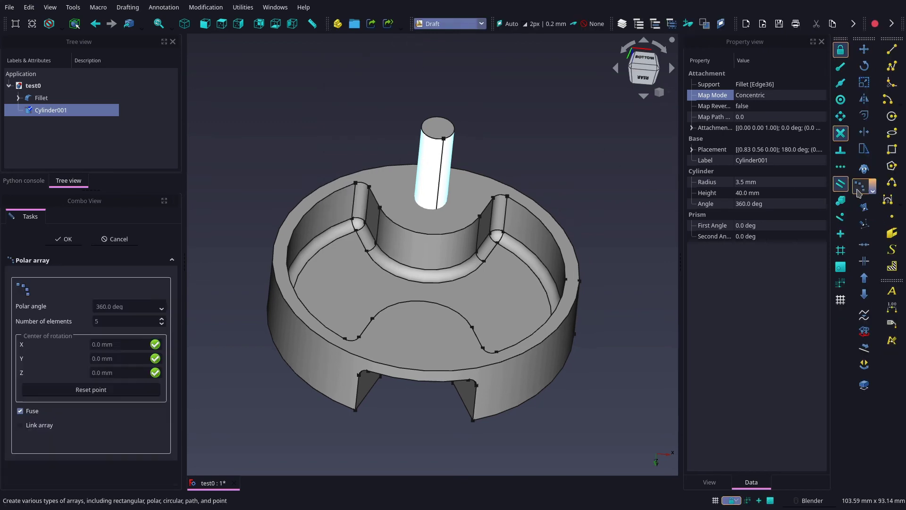
click(101, 390)
click(162, 324)
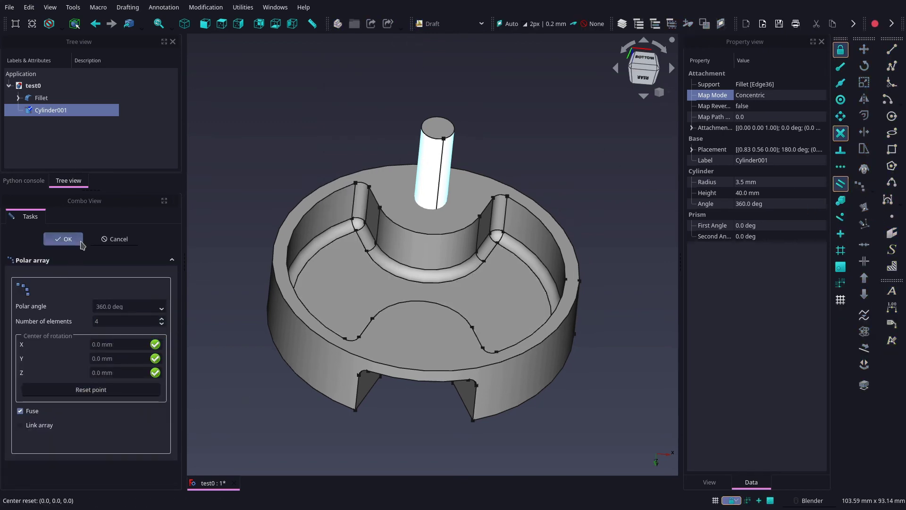
click(81, 239)
- Cut the pin array from the Fillet body to make four holes
click(39, 102)
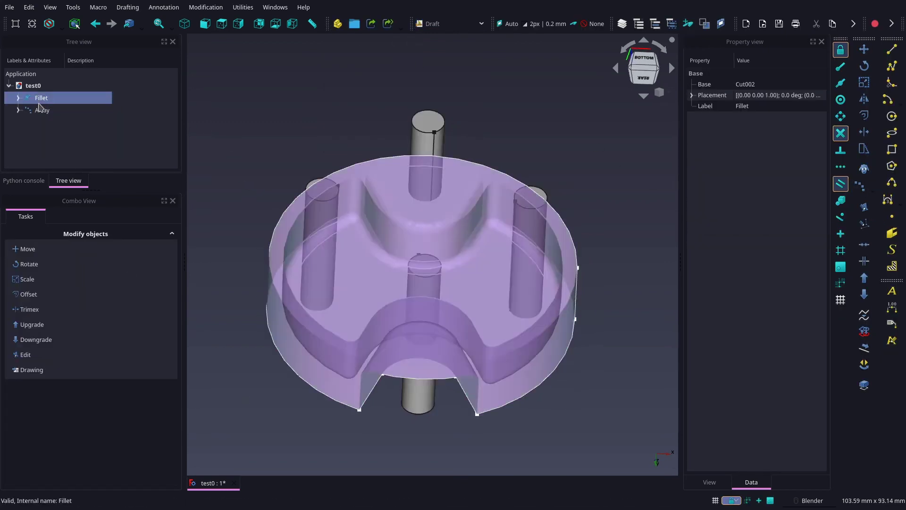
click(448, 23)
click(444, 93)
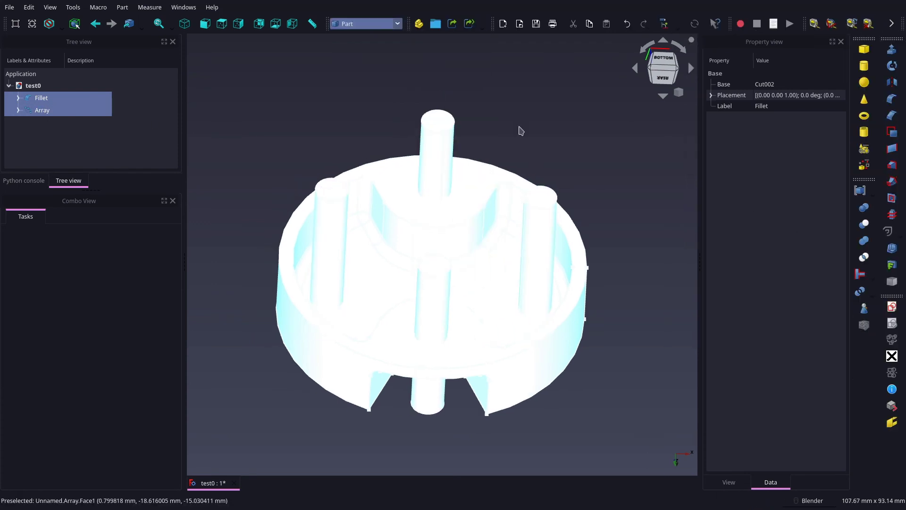
click(866, 227)
key(5)
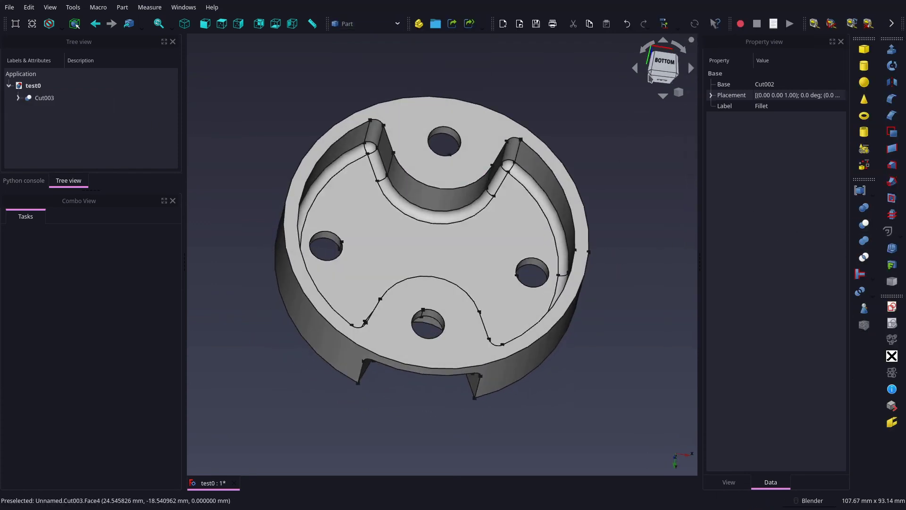
- Add a central cylinder with radius 16/2 (8 mm)
click(864, 66)
mouse_move(542, 189)
middle_down()
mouse_move(415, 316)
mouse_move(463, 276)
middle_up()
click(416, 316)
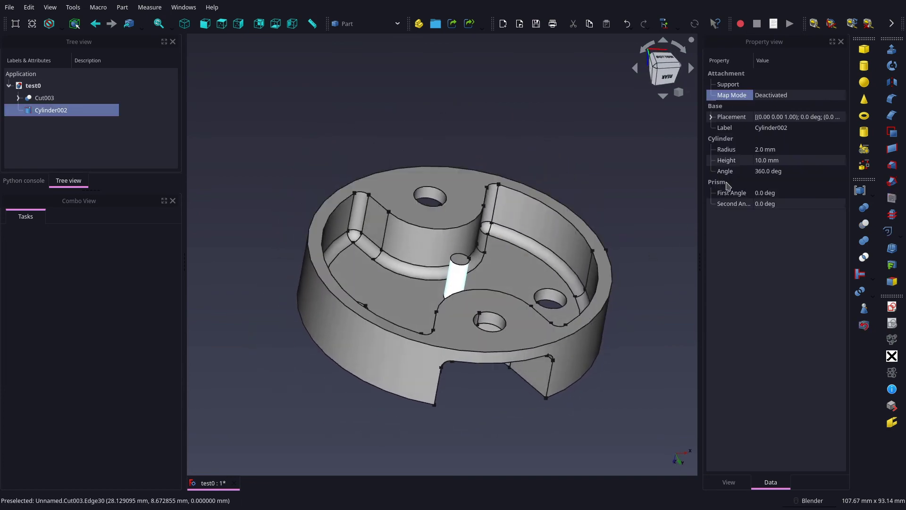
click(761, 151)
text(16/2)
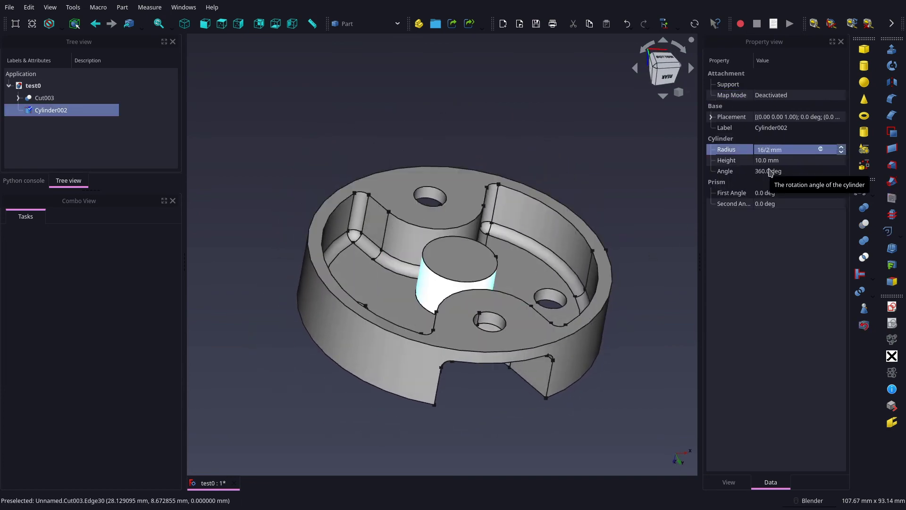
key(Return)
- Set the cylinder's z position to minus half its height and height to 16 mm
click(711, 117)
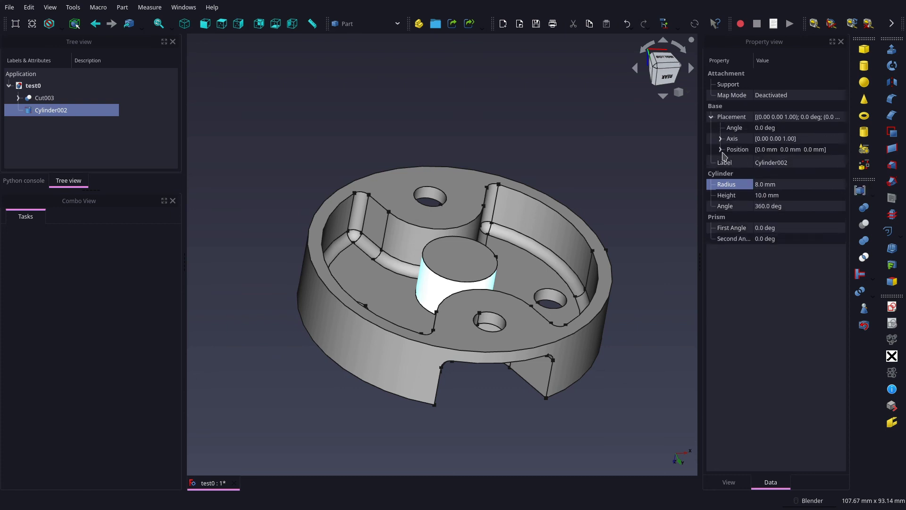
click(720, 149)
click(765, 182)
key(equal)
text(Height / -)
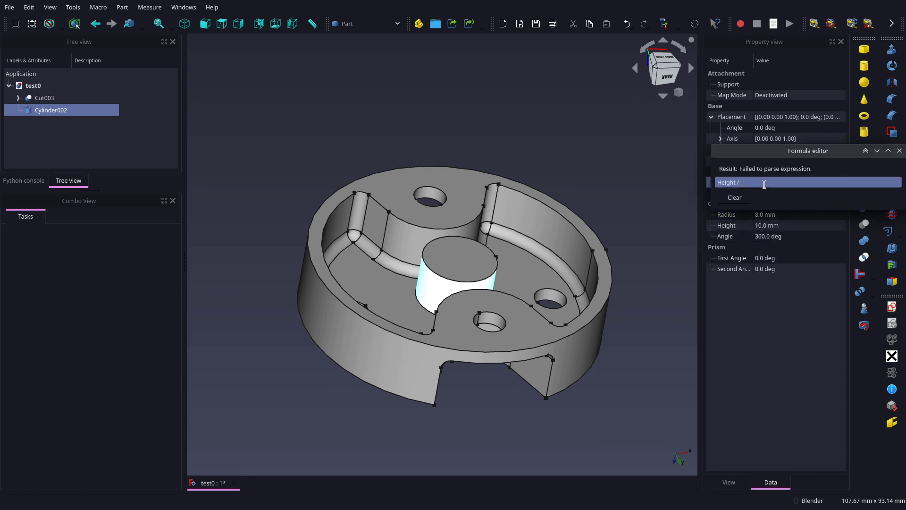
key(Escape)
key(ctrl+r)
middle_drag(545, 137, 479, 202)
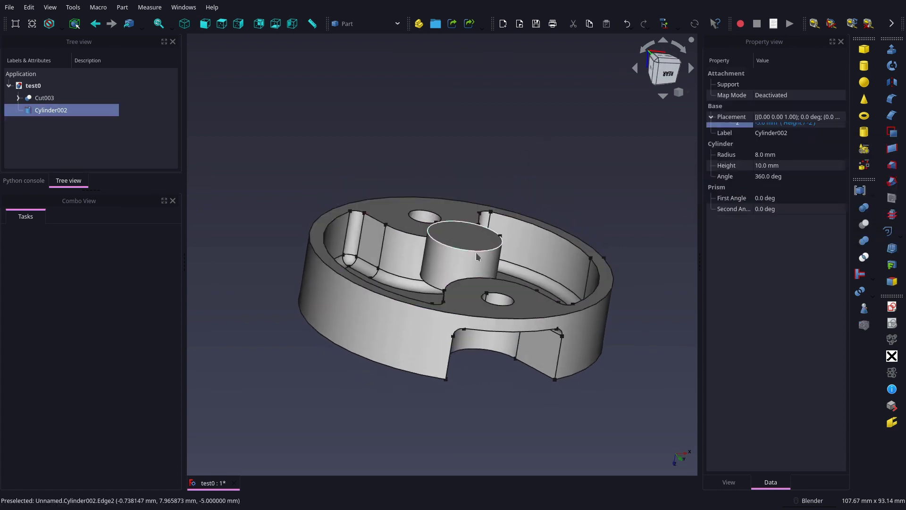
click(820, 182)
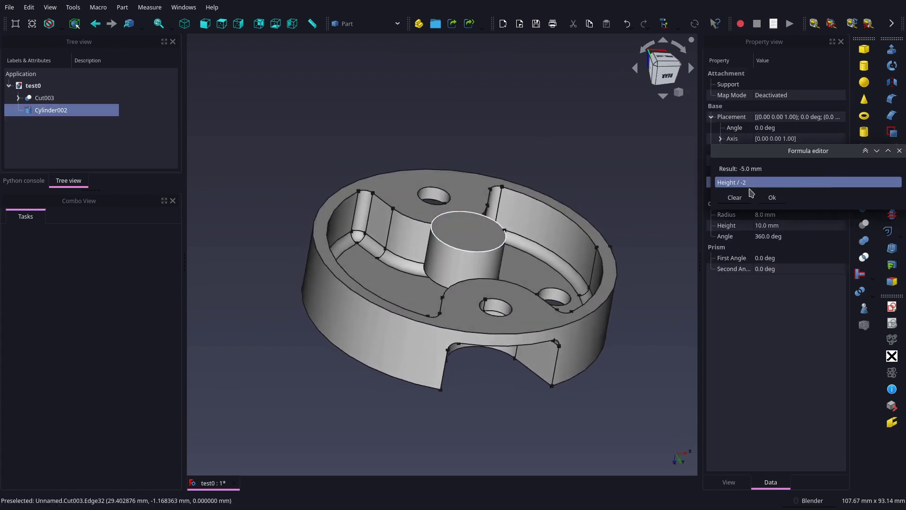
key(Return)
middle_drag(528, 146, 500, 135)
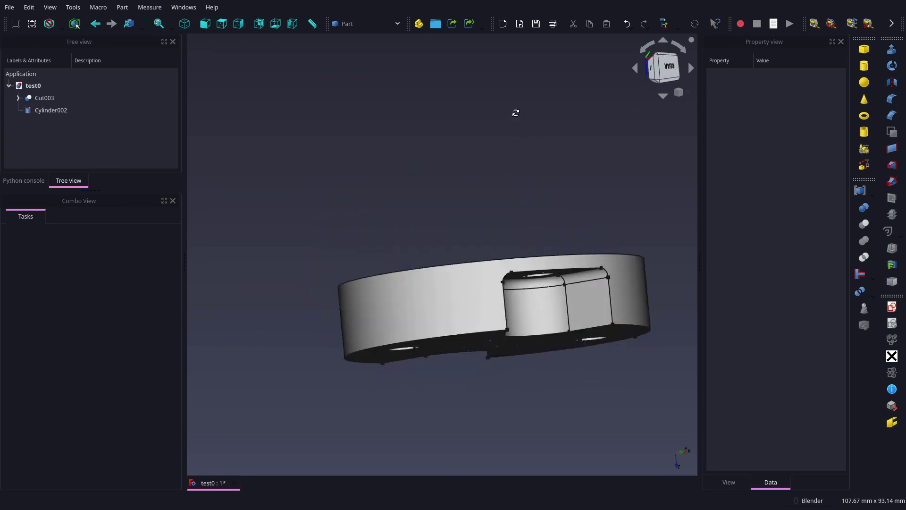
click(773, 225)
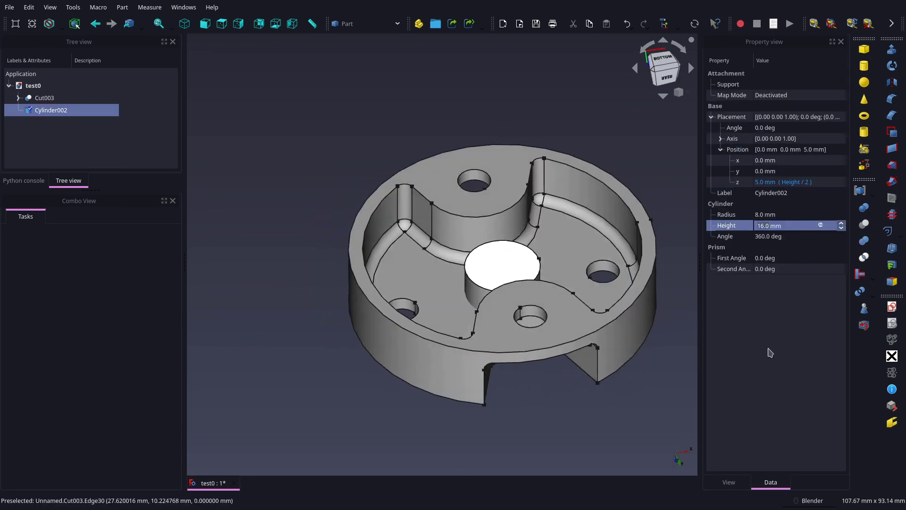
key(Return)
- Cut the central cylinder from Cut003 to form the bore
mouse_move(546, 364)
middle_down()
mouse_move(557, 410)
mouse_move(442, 229)
mouse_move(433, 284)
middle_up()
click(475, 273)
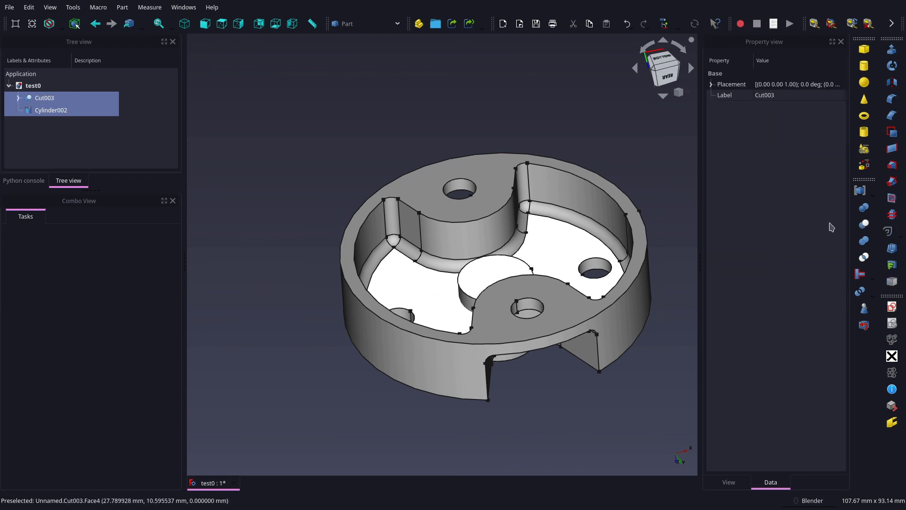
click(864, 228)
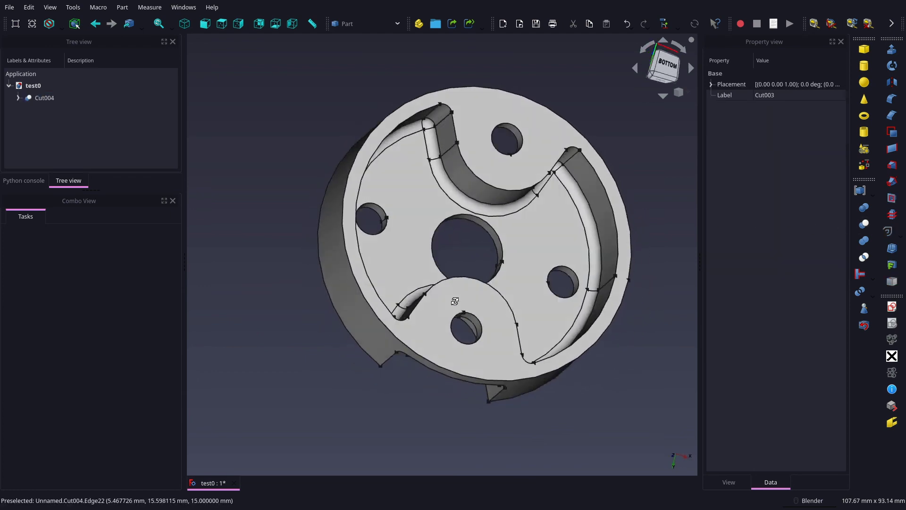